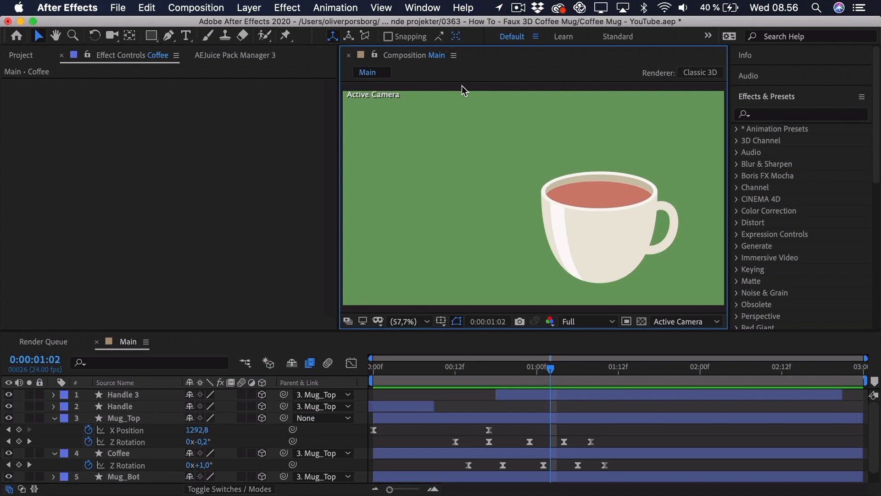
- Browse the Cigarette Smoke Rings and Cigarette Smoke Loops folders in the AEJuice Pack Manager's liquid elements
{"action": "left_click", "coordinate": [230, 60]}
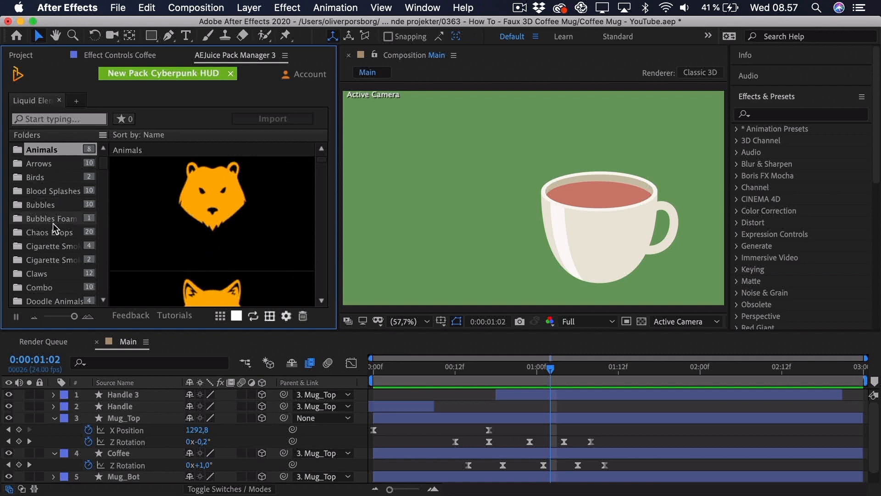
{"action": "left_click", "coordinate": [51, 257]}
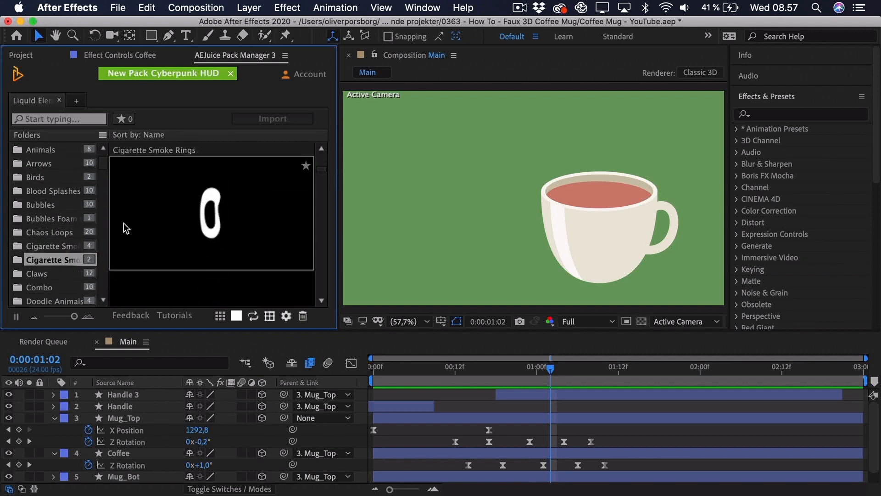
{"action": "left_click", "coordinate": [50, 246]}
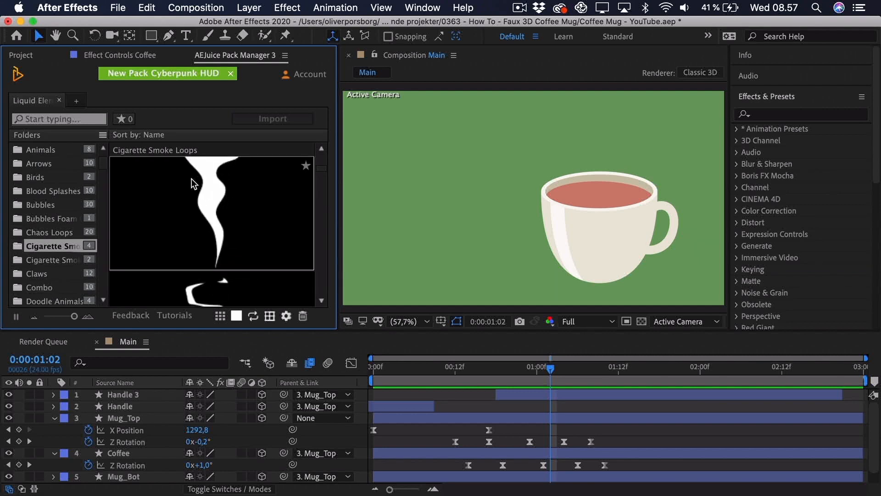
- Search the liquid elements pack for "splash" and look through the Water Splashes folder
{"action": "key", "text": "BackSpace"}
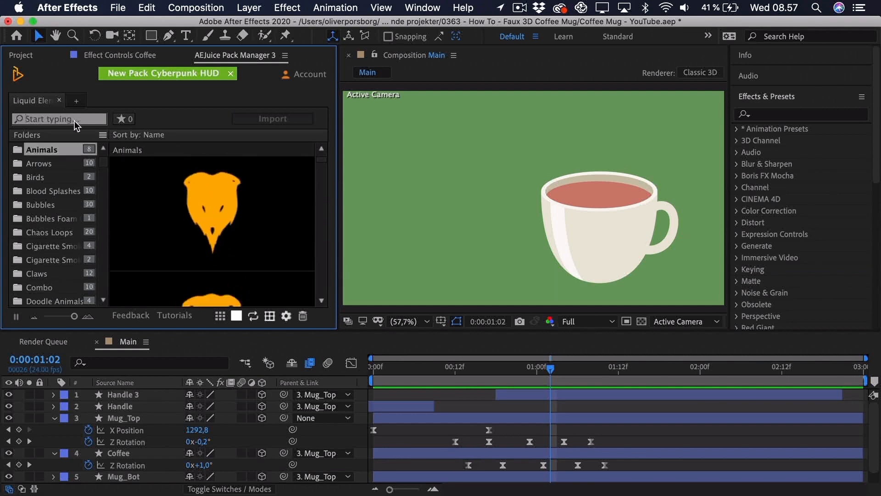
{"action": "type", "text": "s"}
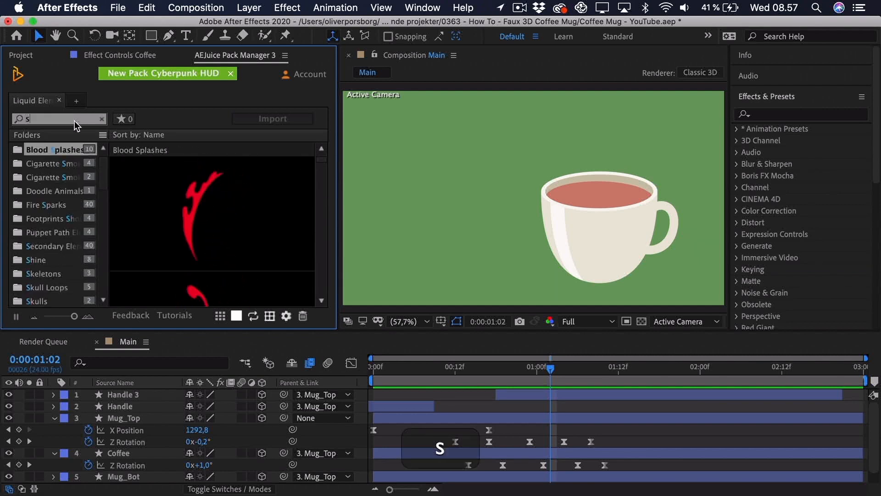
{"action": "type", "text": "plash"}
{"action": "scroll", "coordinate": [324, 188], "scroll_direction": "down", "scroll_amount": 3}
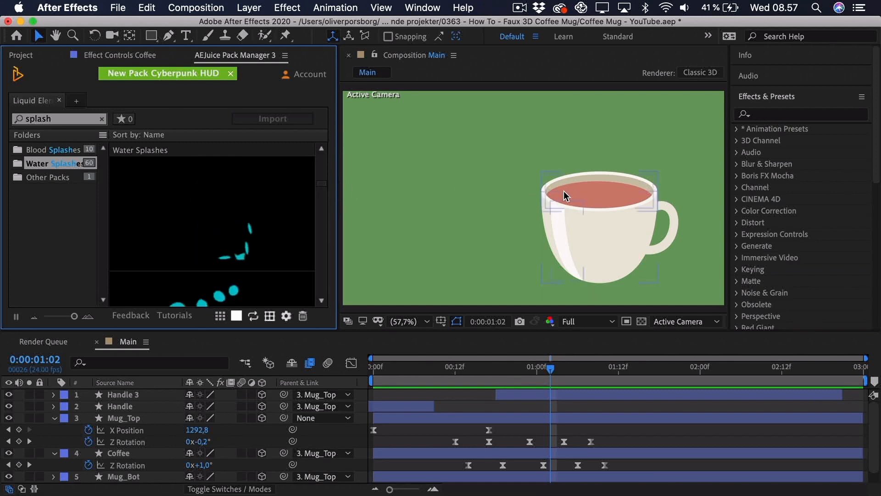
- Move to 0:00:00:20, narrow the search to "splash 31" and place that water splash over the coffee in the mug
{"action": "left_click_drag", "start_coordinate": [530, 369], "coordinate": [509, 389]}
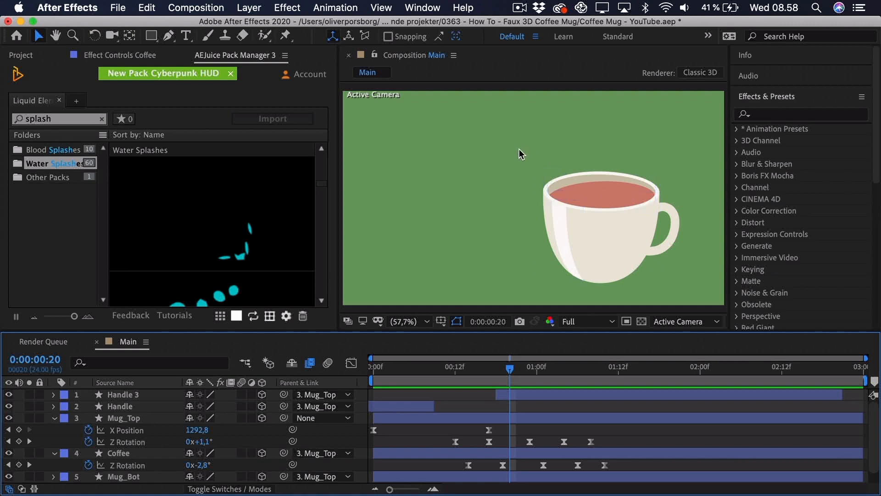
{"action": "left_click_drag", "start_coordinate": [323, 183], "coordinate": [324, 192]}
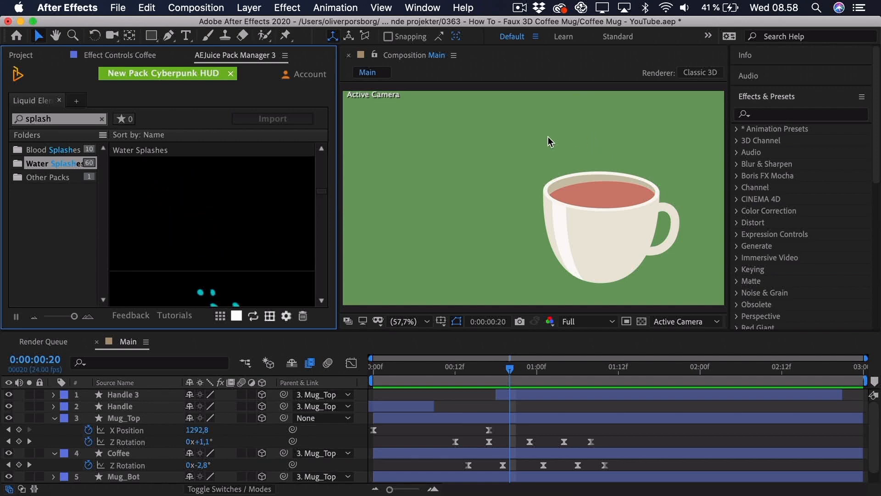
{"action": "type", "text": "31"}
{"action": "left_click_drag", "start_coordinate": [211, 222], "coordinate": [592, 218]}
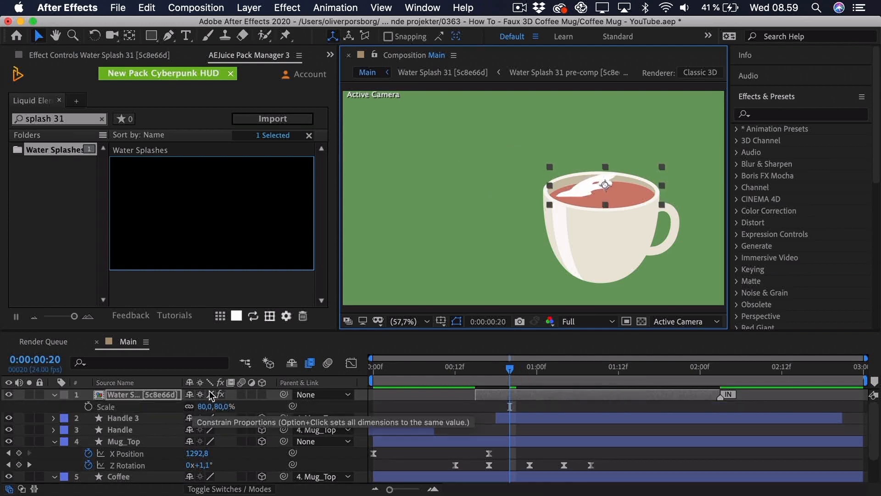
- Parent the Water Splash 31 layer to Mug_Top and reposition it over the coffee surface
{"action": "left_click_drag", "start_coordinate": [285, 394], "coordinate": [128, 442]}
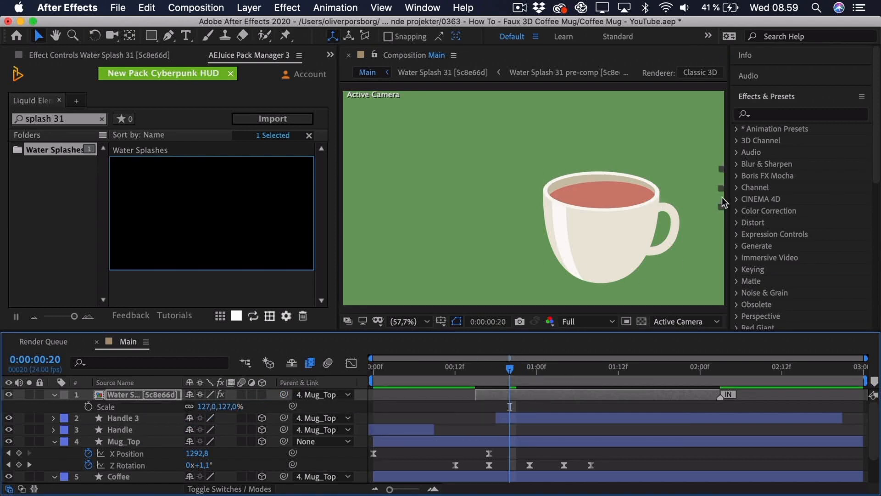
{"action": "key", "text": "shift+Left"}
{"action": "key", "text": "shift+Left"}
{"action": "key", "text": "shift+Left"}
{"action": "key", "text": "shift+Left"}
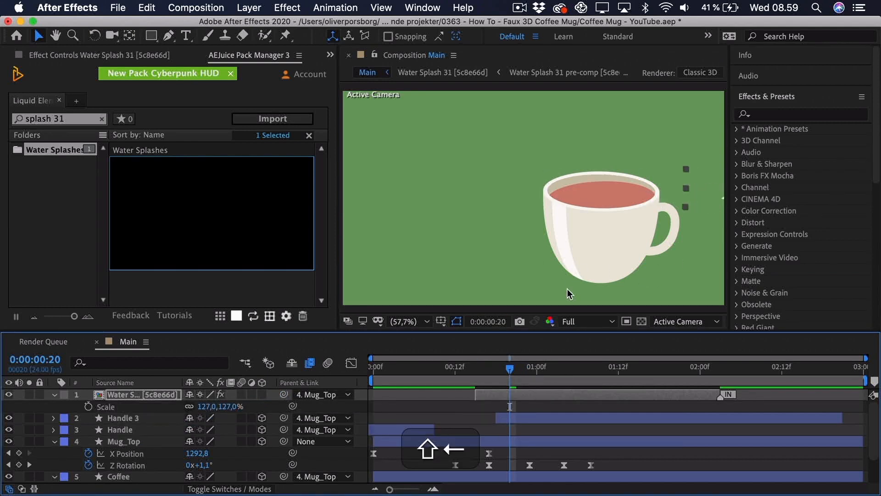
{"action": "left_click_drag", "start_coordinate": [698, 175], "coordinate": [568, 189]}
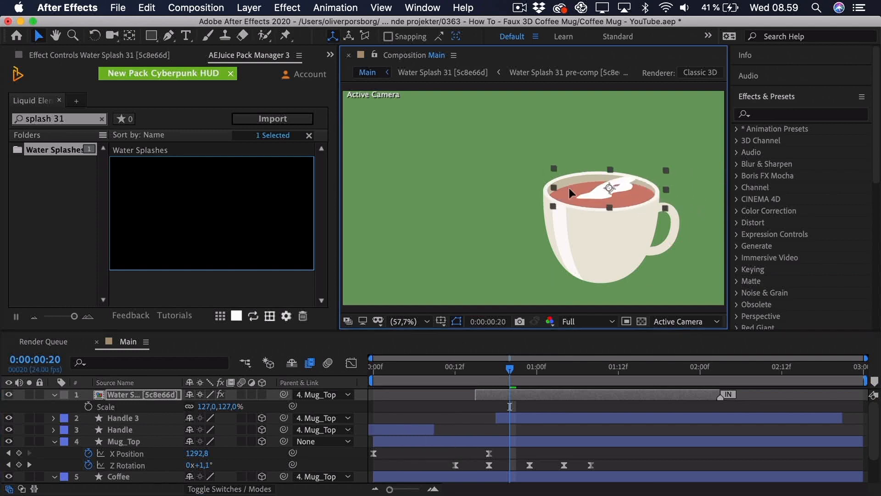
{"action": "key", "text": "shift+Up"}
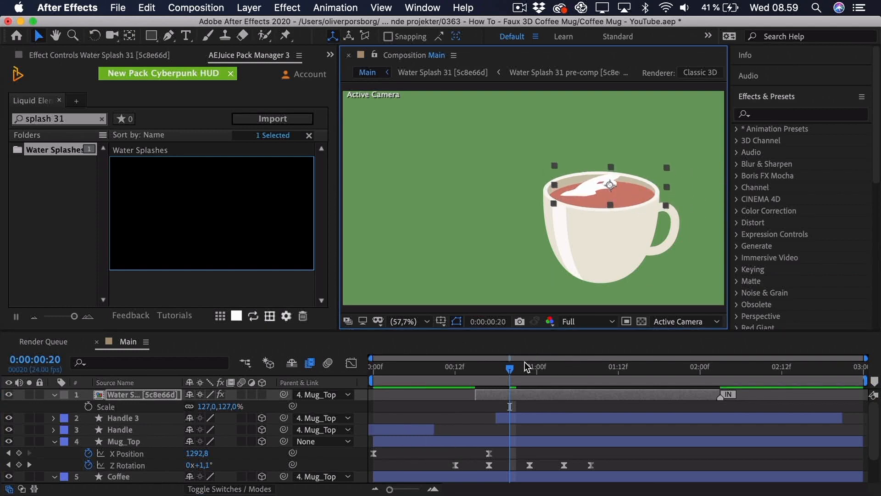
- Scale Water Splash 31 down to 118% and adjust its position on the coffee at 0:00:00:18
{"action": "left_click_drag", "start_coordinate": [511, 367], "coordinate": [565, 370]}
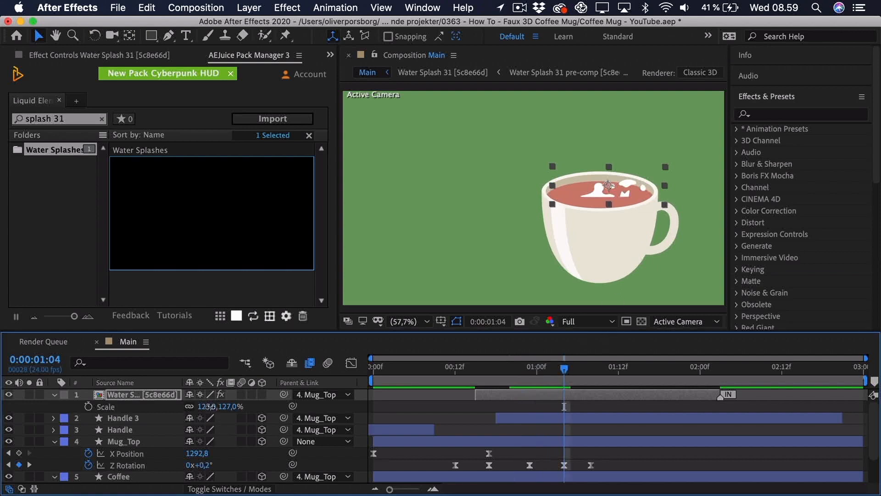
{"action": "left_click", "coordinate": [211, 407]}
{"action": "key", "text": "Down"}
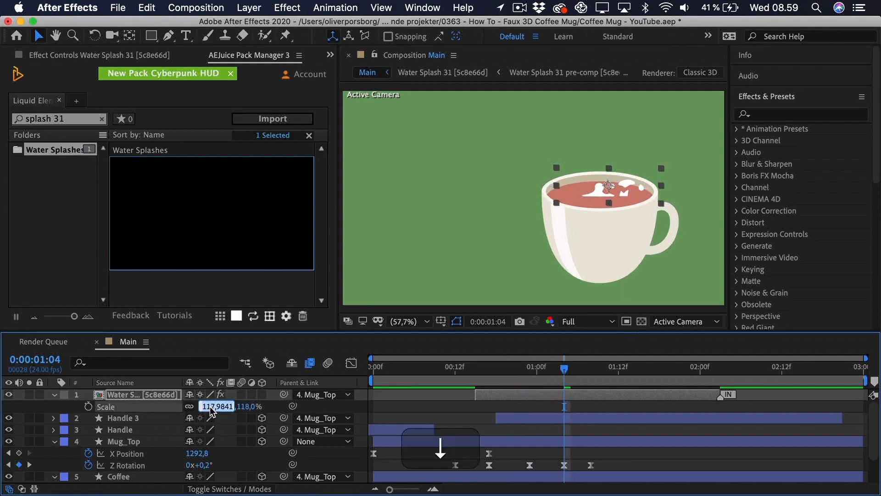
{"action": "left_click", "coordinate": [496, 368]}
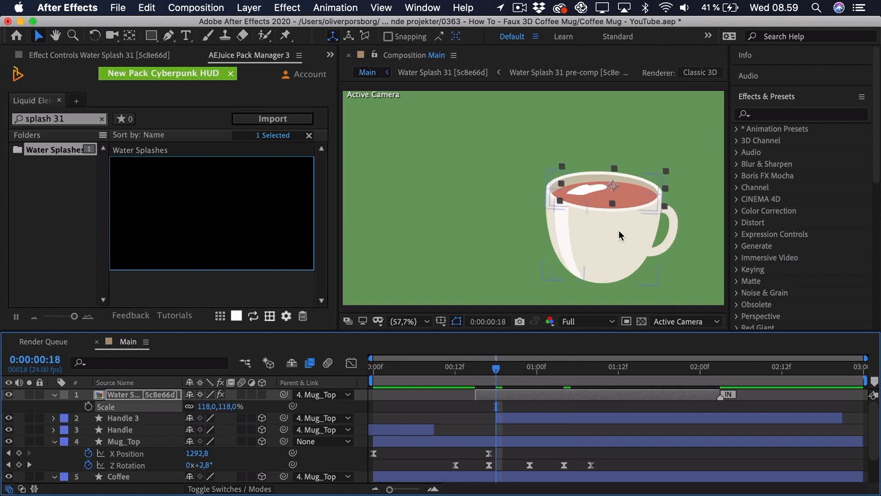
{"action": "left_click", "coordinate": [630, 183]}
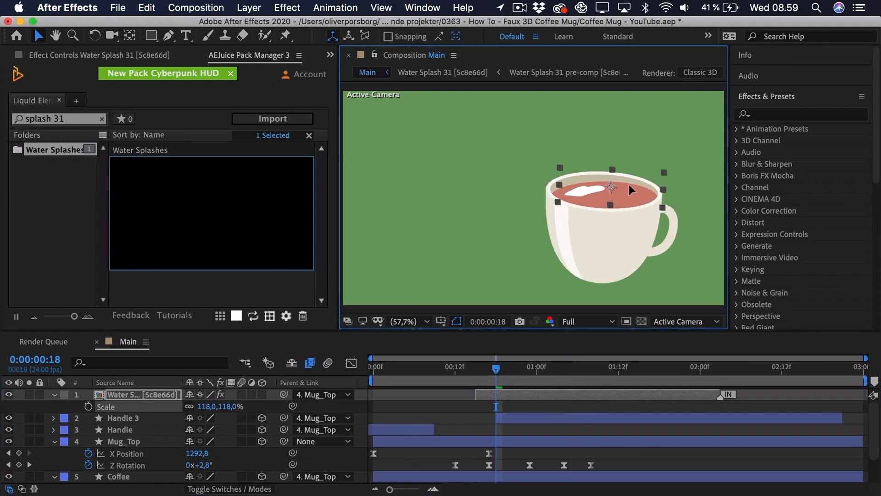
- Sample the coffee colour for Water Splash 31's Fill effect and darken it to B77768
{"action": "left_click", "coordinate": [70, 56]}
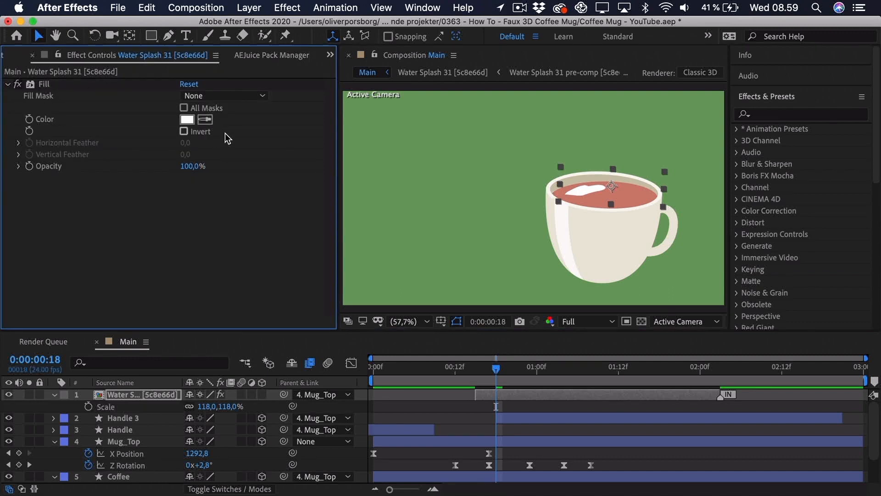
{"action": "left_click", "coordinate": [206, 120]}
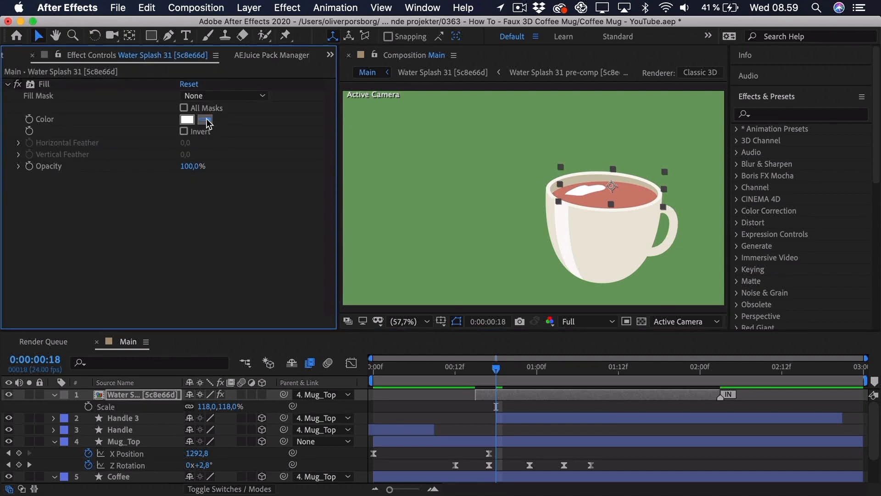
{"action": "left_click", "coordinate": [631, 195]}
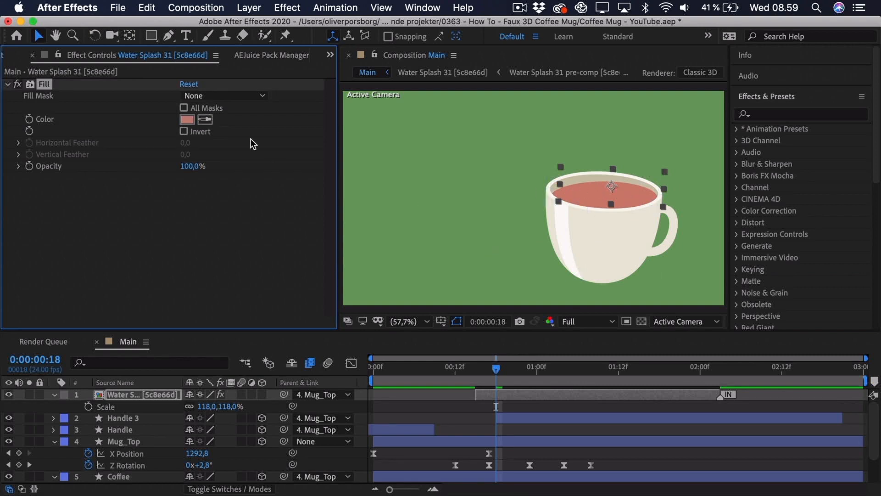
{"action": "left_click", "coordinate": [187, 120]}
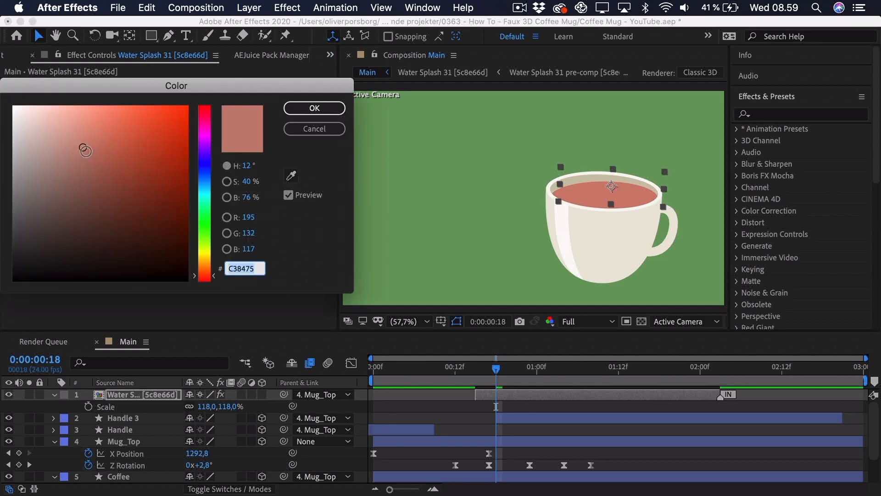
{"action": "left_click_drag", "start_coordinate": [85, 150], "coordinate": [88, 155]}
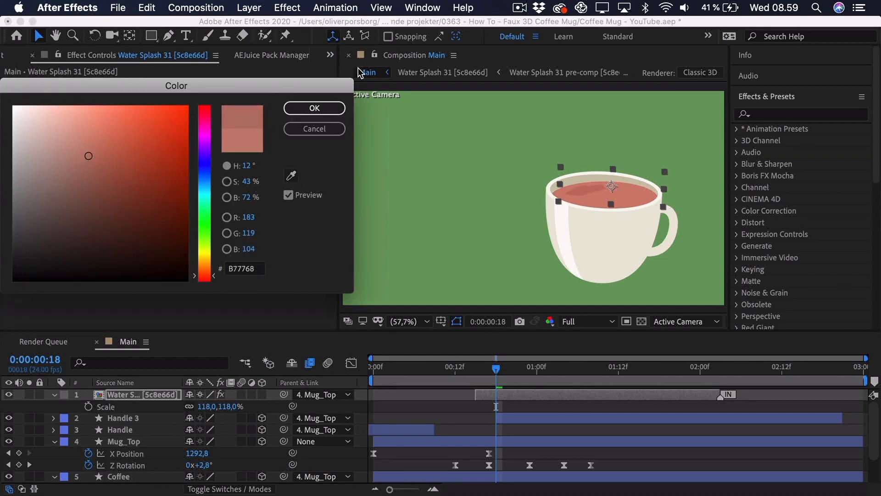
{"action": "left_click", "coordinate": [315, 108]}
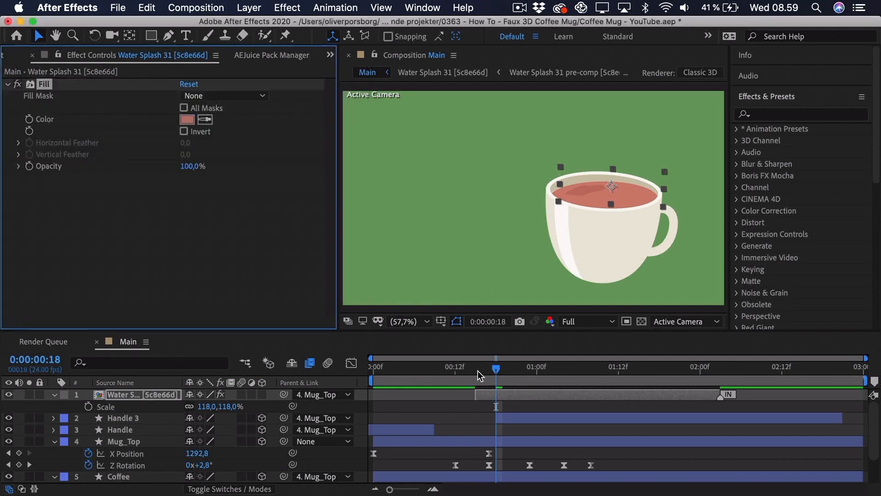
- Preview the splash animation in the mug from 0:00:00:13
{"action": "left_click_drag", "start_coordinate": [479, 375], "coordinate": [463, 374]}
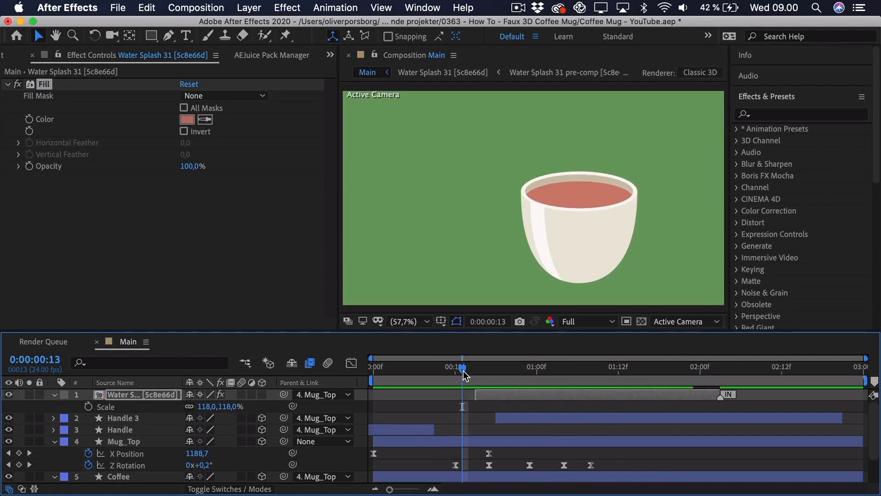
{"action": "key", "text": "space"}
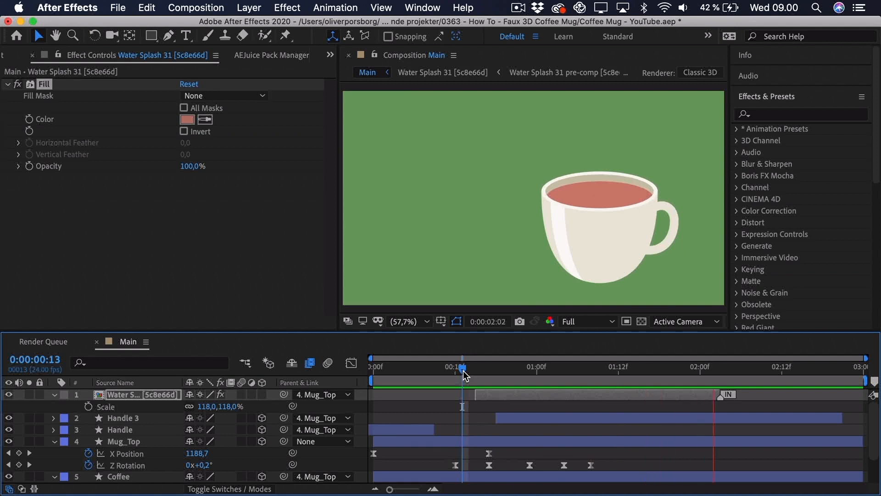
{"action": "key", "text": "space"}
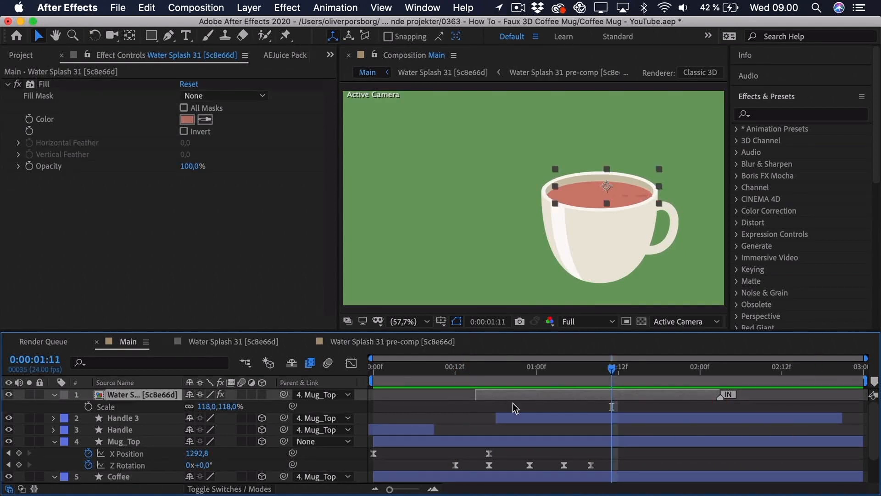
- Reveal Water Splash 31's Time Remap keyframes and move the end keyframe earlier to 0:00:01:14
{"action": "key", "text": "u"}
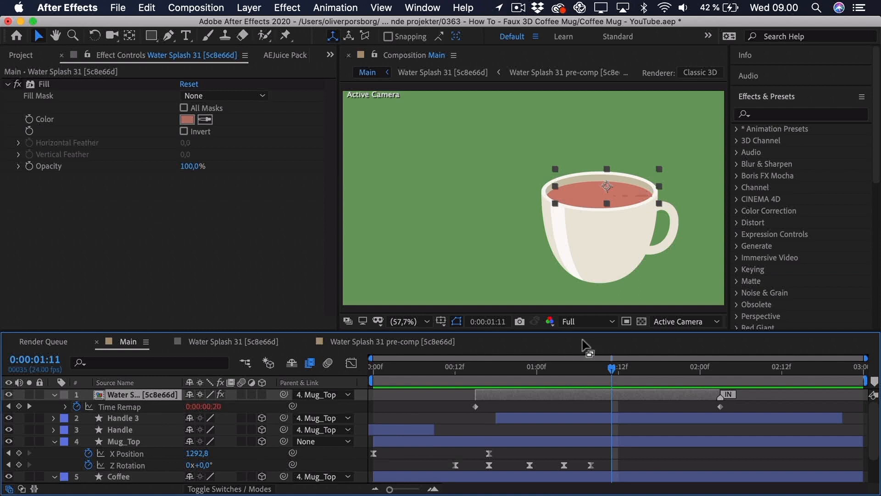
{"action": "left_click", "coordinate": [463, 368]}
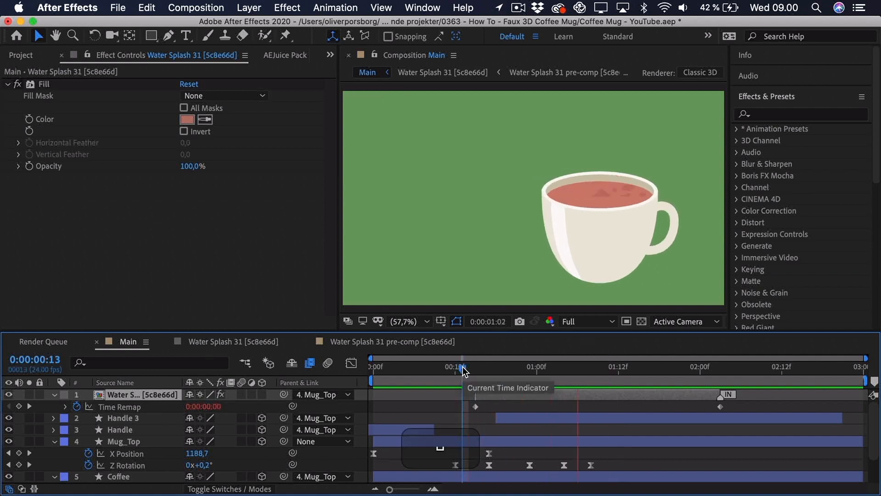
{"action": "left_click", "coordinate": [659, 367]}
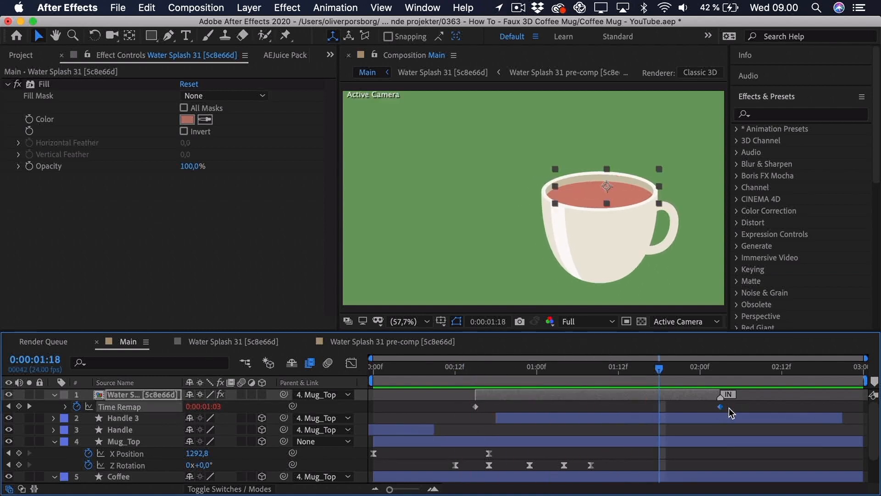
{"action": "left_click_drag", "start_coordinate": [720, 408], "coordinate": [633, 410]}
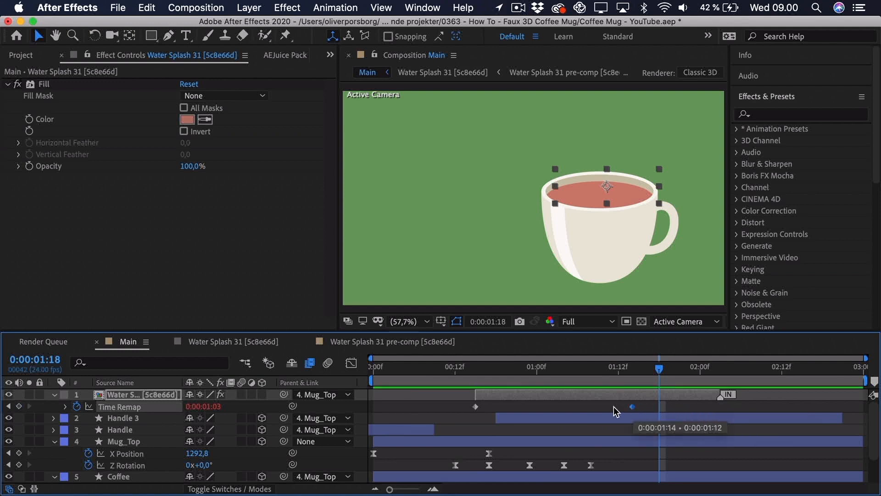
- Preview the retimed splash from 0:00:00:12 and reduce the Water Splash 31 layer's scale to 112%
{"action": "left_click", "coordinate": [455, 368]}
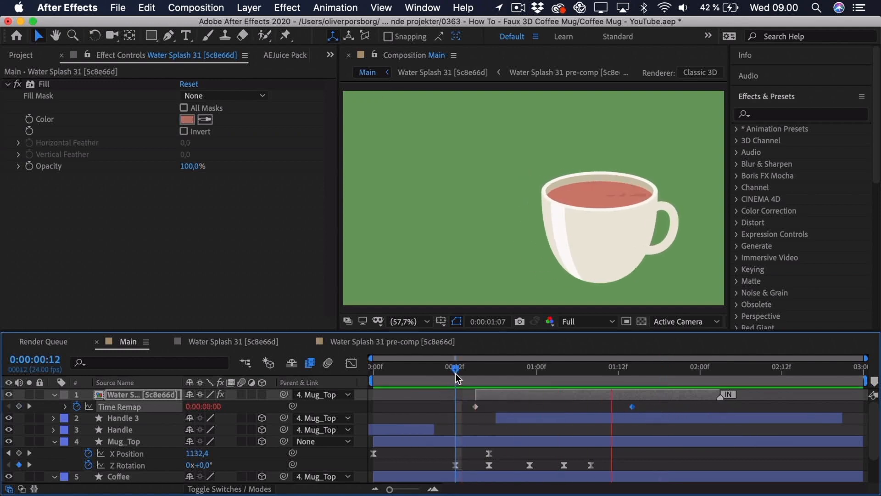
{"action": "key", "text": "s"}
{"action": "key", "text": "space"}
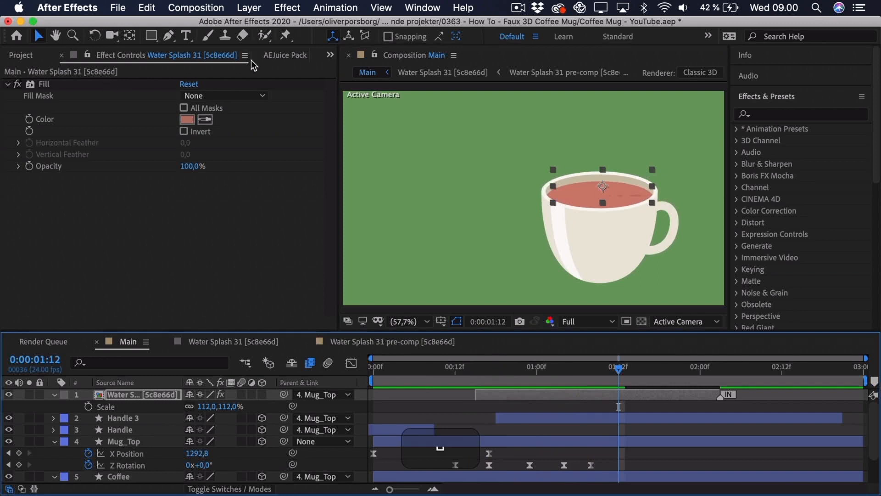
- Add Water Splash 33 from the AEJuice pack over the coffee at 0:00:01:04, and display layer names in the timeline
{"action": "left_click", "coordinate": [287, 55]}
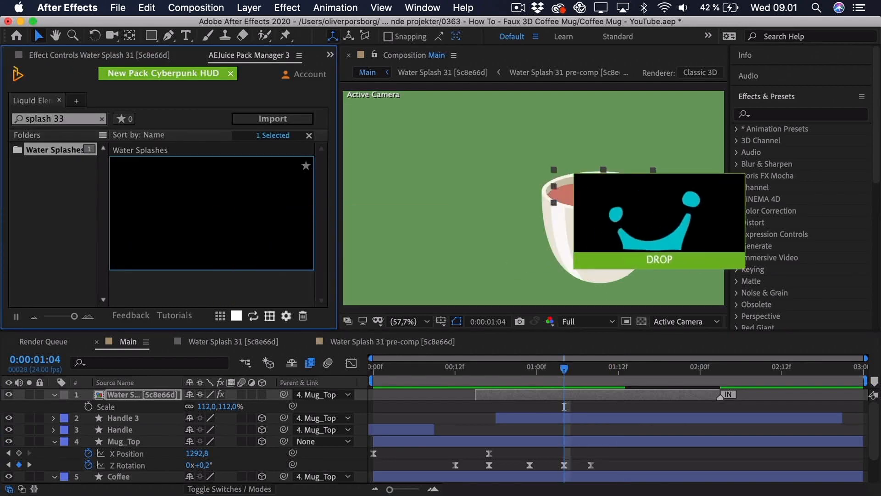
{"action": "left_click_drag", "start_coordinate": [633, 216], "coordinate": [575, 169]}
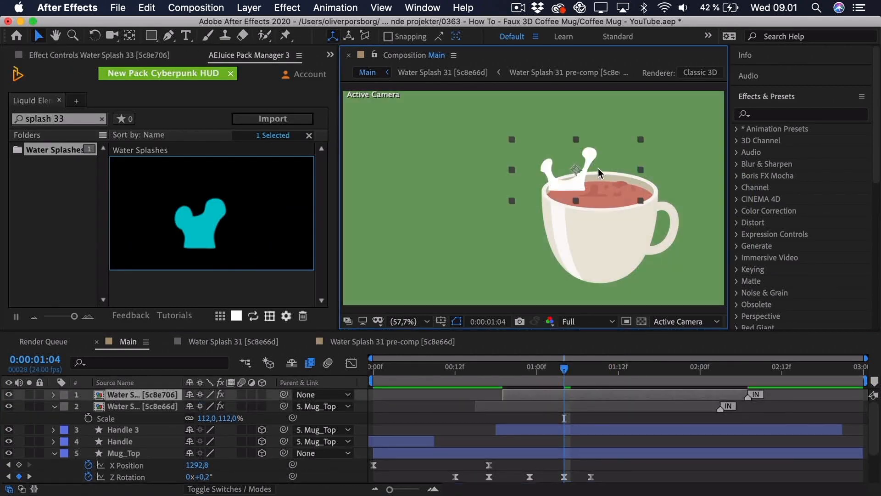
{"action": "left_click_drag", "start_coordinate": [642, 172], "coordinate": [653, 174]}
{"action": "left_click", "coordinate": [152, 384]}
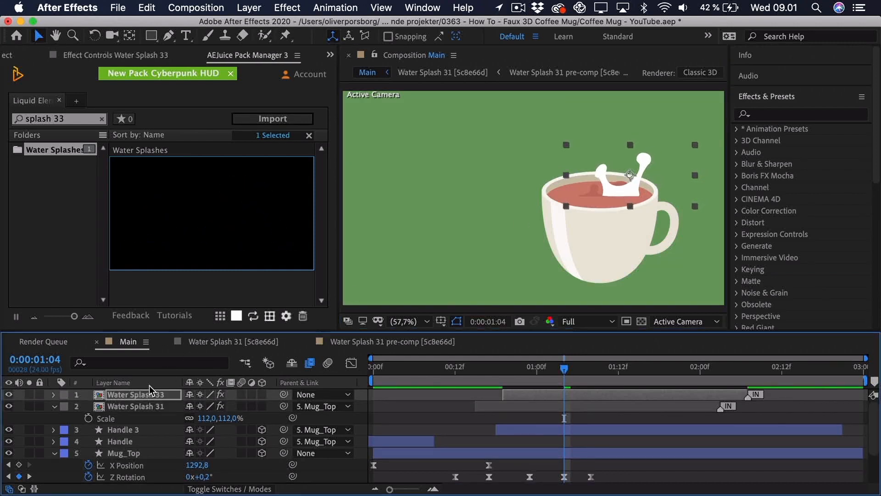
- Scale the Water Splash 33 layer down to 66% and position the splash over the coffee
{"action": "left_click", "coordinate": [46, 248]}
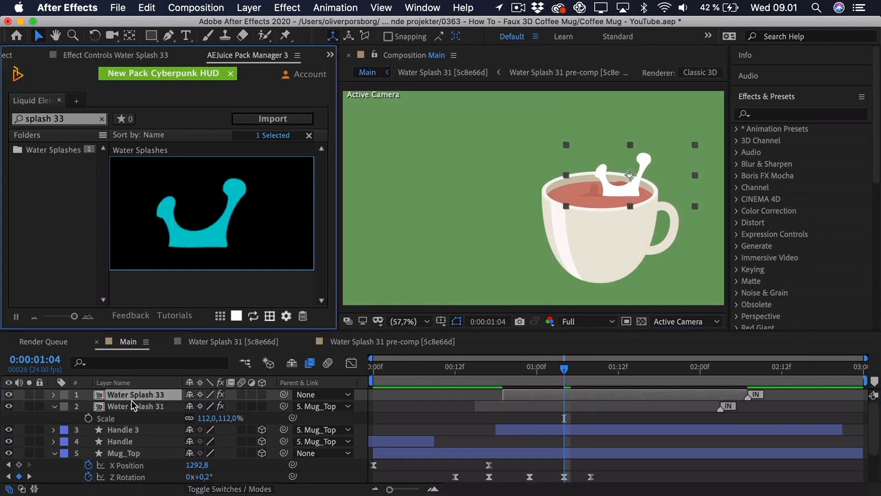
{"action": "left_click", "coordinate": [115, 395]}
{"action": "key", "text": "s"}
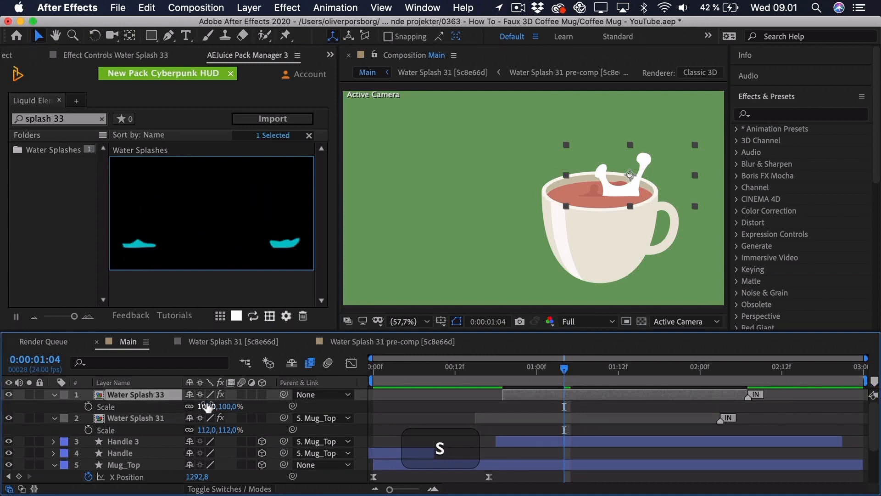
{"action": "left_click_drag", "start_coordinate": [210, 406], "coordinate": [184, 405]}
{"action": "left_click_drag", "start_coordinate": [638, 180], "coordinate": [636, 185]}
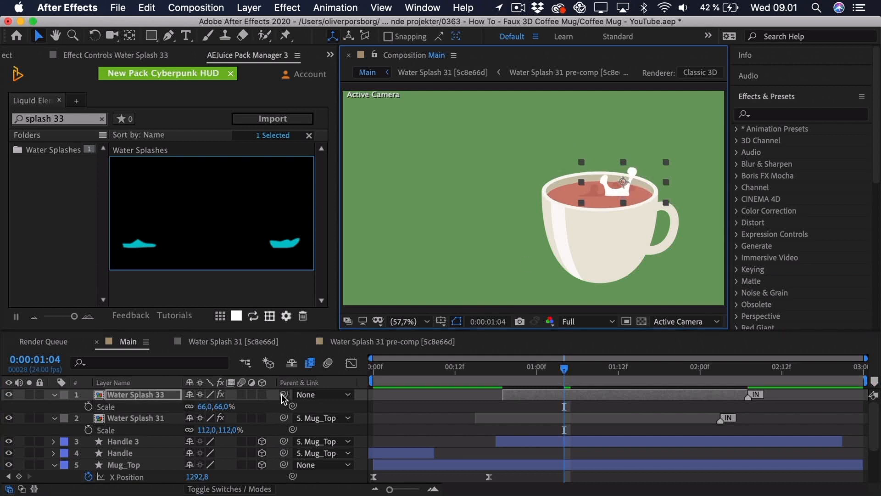
- Parent Water Splash 33 to Mug_Top and nudge the splash horizontally back inside the mug's opening
{"action": "left_click_drag", "start_coordinate": [283, 394], "coordinate": [115, 464]}
{"action": "left_click", "coordinate": [153, 387]}
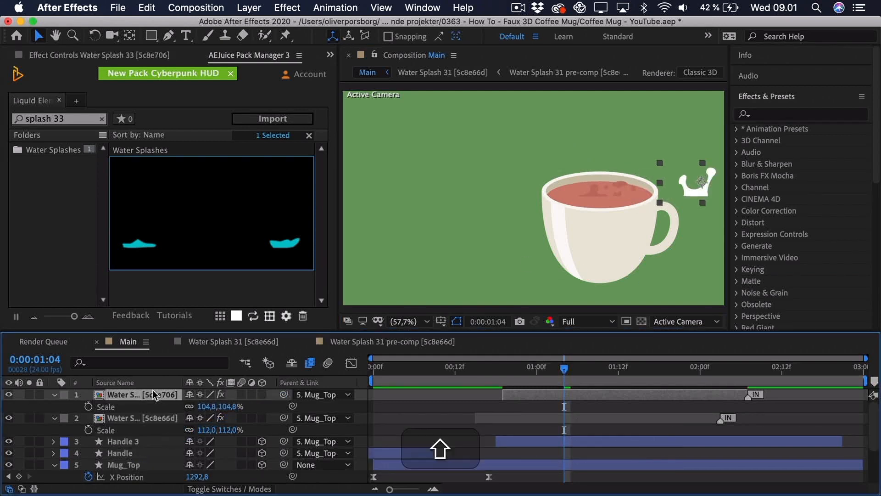
{"action": "key", "text": "shift+Left"}
{"action": "key", "text": "shift+Left"}
{"action": "key", "text": "shift+Left"}
{"action": "key", "text": "shift+Left"}
{"action": "key", "text": "shift+Left"}
{"action": "key", "text": "shift+Left"}
{"action": "key", "text": "shift+Left"}
{"action": "left_click", "coordinate": [654, 196]}
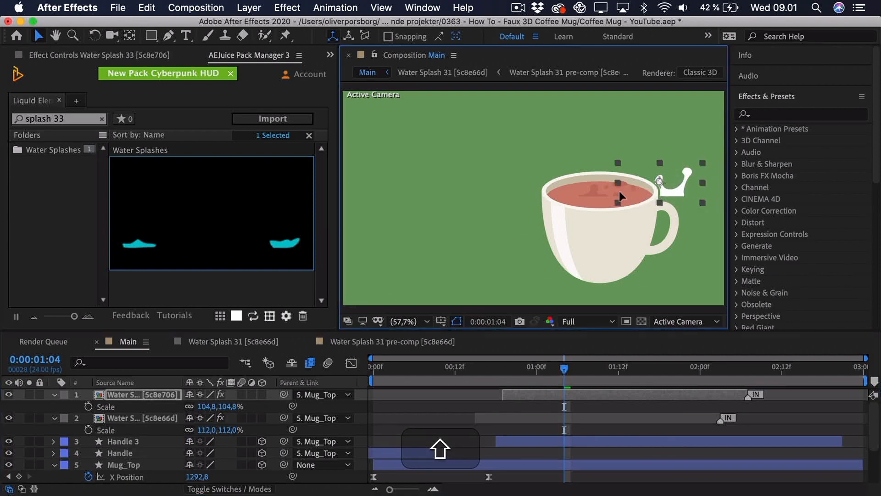
{"action": "key", "text": "shift+Left"}
{"action": "key", "text": "shift+Left"}
{"action": "key", "text": "shift+Left"}
{"action": "key", "text": "shift+Left"}
{"action": "key", "text": "shift+Left"}
{"action": "key", "text": "shift+Left"}
{"action": "key", "text": "shift+Left"}
{"action": "key", "text": "shift+Left"}
{"action": "key", "text": "shift+Left"}
{"action": "key", "text": "shift+Left"}
{"action": "key", "text": "shift+Left"}
{"action": "key", "text": "shift+Left"}
{"action": "key", "text": "shift+Left"}
{"action": "key", "text": "shift+Left"}
{"action": "key", "text": "shift+Left"}
{"action": "key", "text": "shift+Left"}
{"action": "key", "text": "shift+Left"}
{"action": "key", "text": "shift+Left"}
{"action": "key", "text": "shift+Left"}
{"action": "key", "text": "shift+Left"}
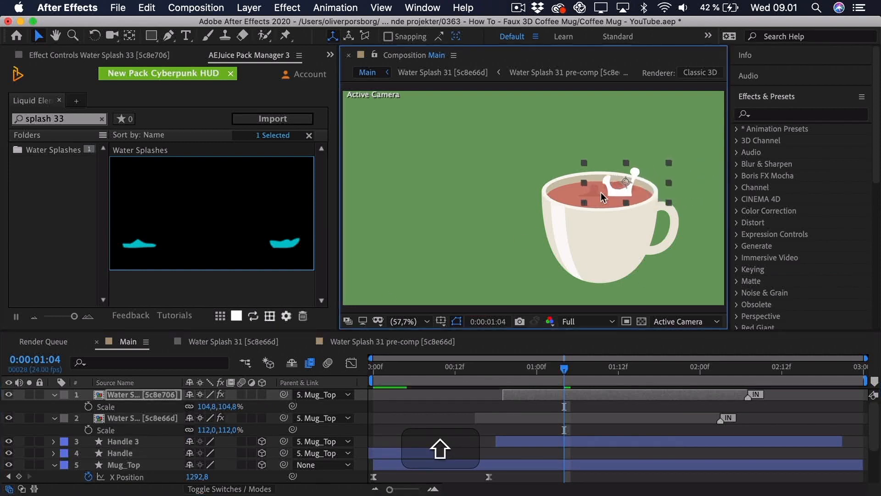
- Sample the coffee's colour for Water Splash 33's Fill effect and preview the recoloured splash
{"action": "left_click", "coordinate": [110, 56]}
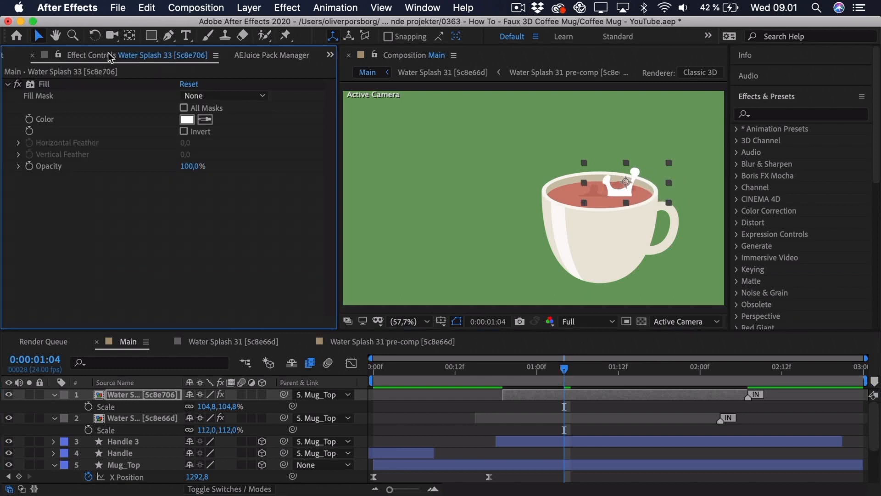
{"action": "left_click", "coordinate": [205, 120]}
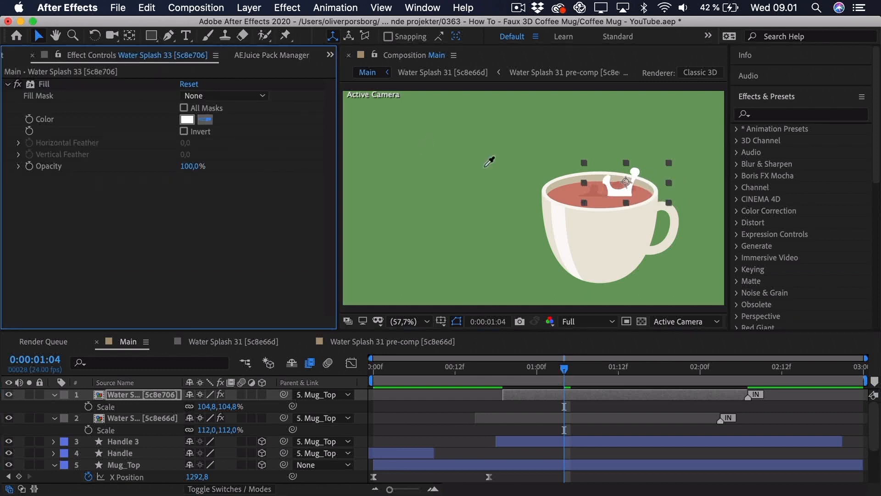
{"action": "left_click", "coordinate": [597, 189]}
{"action": "left_click", "coordinate": [454, 367]}
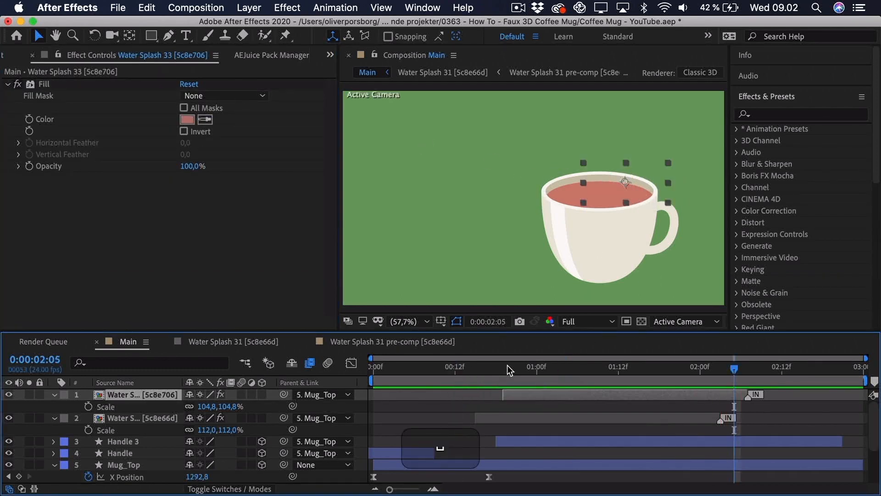
- Inspect the splash at the mug's rim at 0:00:01:17 and reduce Water Splash 33's scale to about 99.8%
{"action": "left_click_drag", "start_coordinate": [507, 369], "coordinate": [654, 371]}
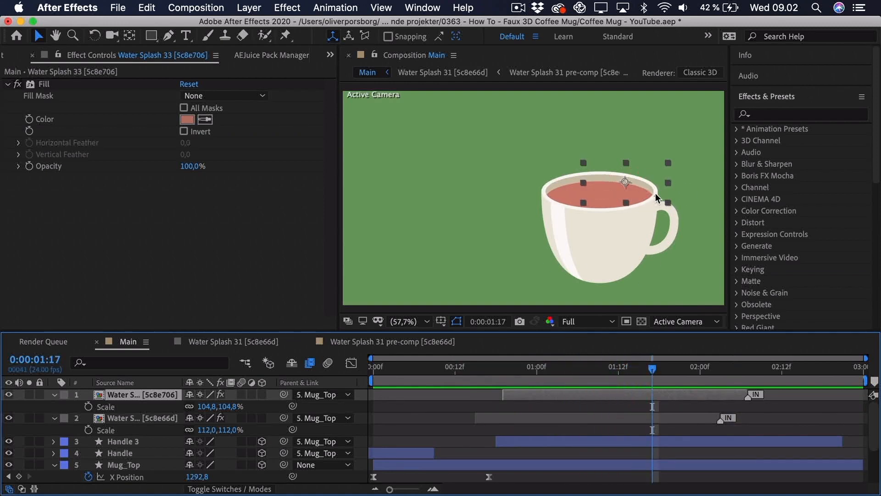
{"action": "key", "text": "z"}
{"action": "left_click_drag", "start_coordinate": [648, 186], "coordinate": [691, 208]}
{"action": "key", "text": "space"}
{"action": "left_click_drag", "start_coordinate": [458, 223], "coordinate": [634, 239]}
{"action": "key", "text": "v"}
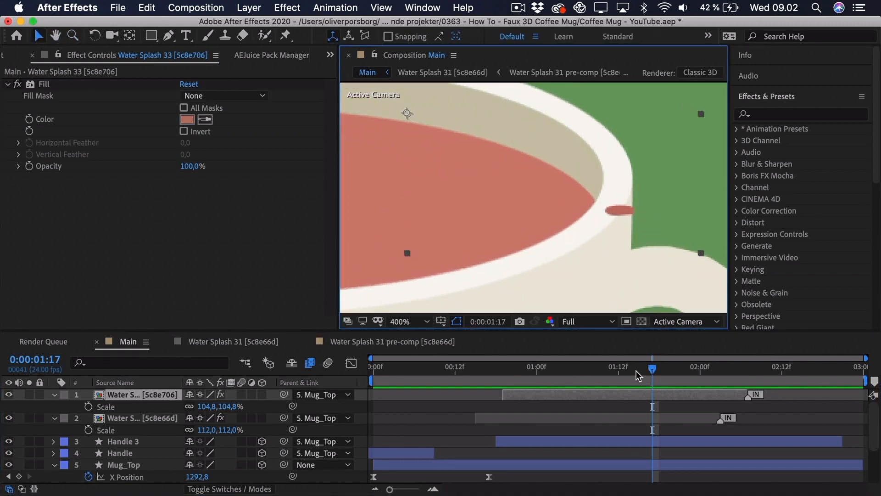
{"action": "left_click", "coordinate": [205, 407]}
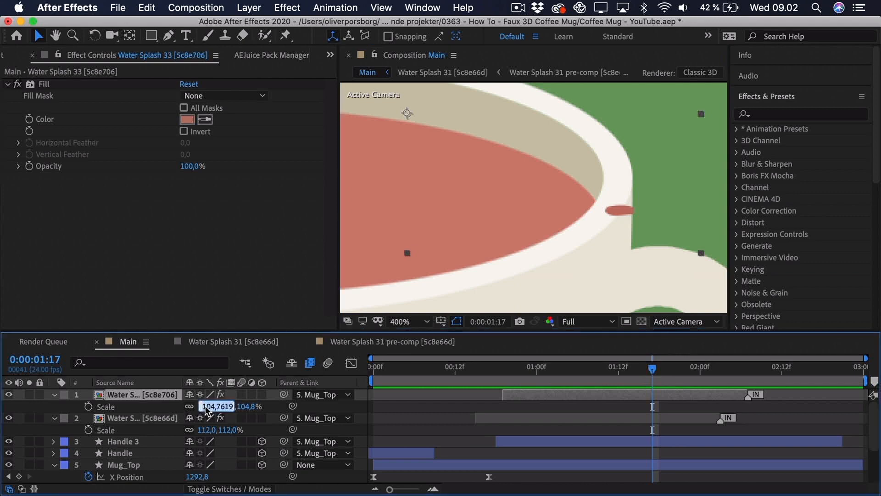
{"action": "key", "text": "Down"}
{"action": "key", "text": "Down"}
{"action": "key", "text": "Down"}
{"action": "key", "text": "Down"}
{"action": "key", "text": "Down"}
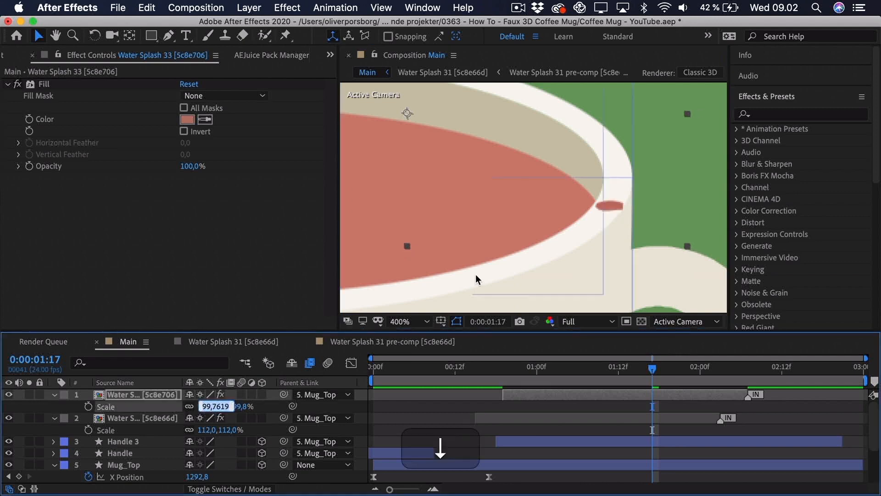
- Move Water Splash 33's end Time Remap keyframe earlier to about 0:00:01:16 and preview the animation from 0:00:00:15
{"action": "mouse_move", "coordinate": [652, 369]}
{"action": "left_mouse_down"}
{"action": "mouse_move", "coordinate": [618, 370]}
{"action": "mouse_move", "coordinate": [662, 377]}
{"action": "left_mouse_up"}
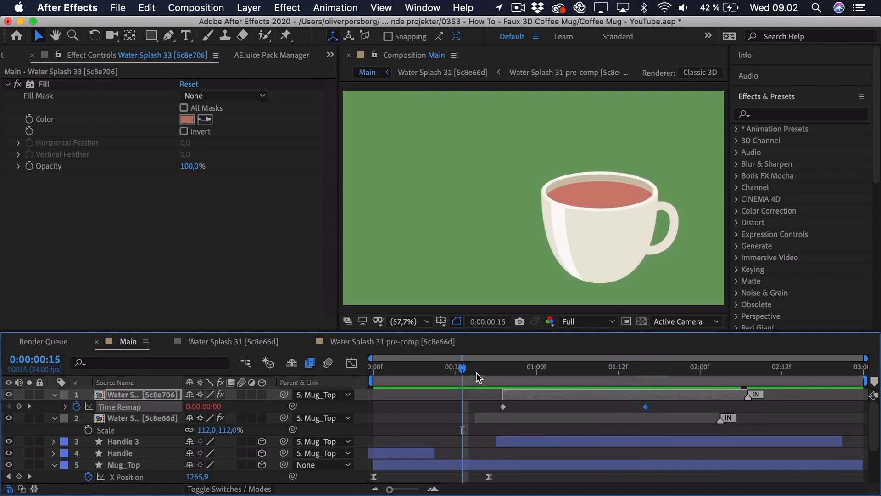
{"action": "key", "text": "space"}
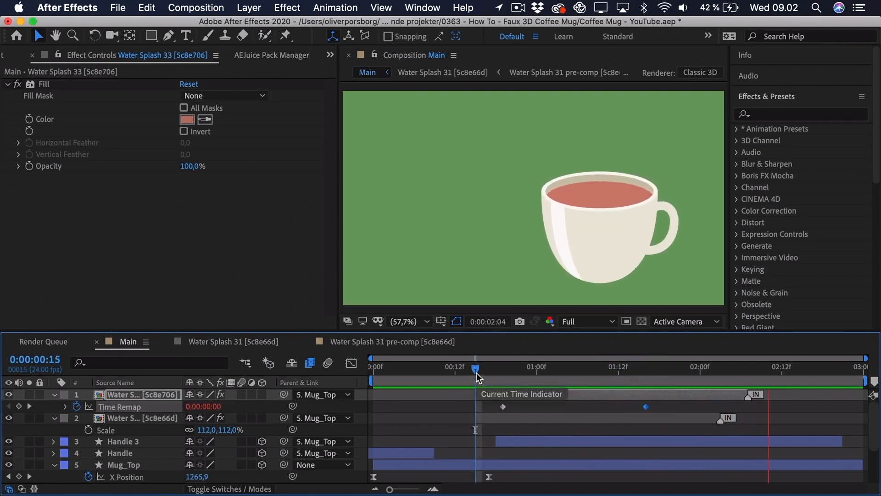
{"action": "key", "text": "space"}
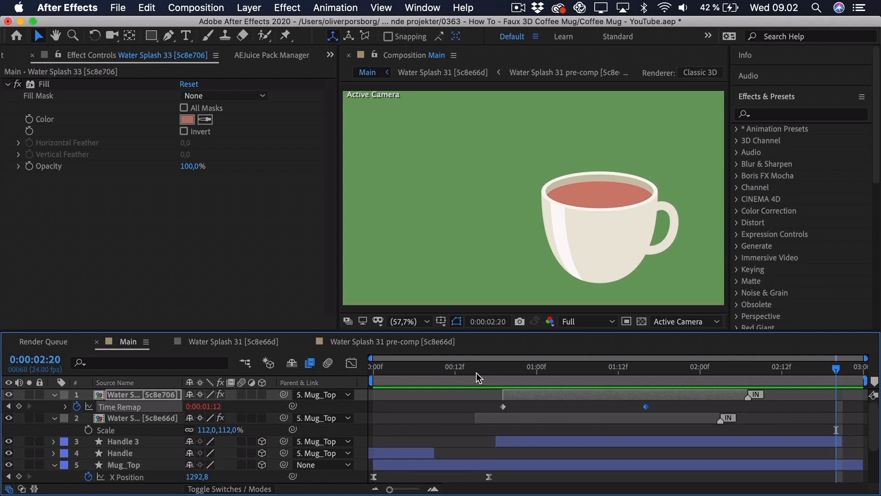
- Search the AEJuice Liquid Elements pack for "smoke" and add Cigarette Smoke Loop 03 to the Main composition
{"action": "left_click", "coordinate": [272, 55]}
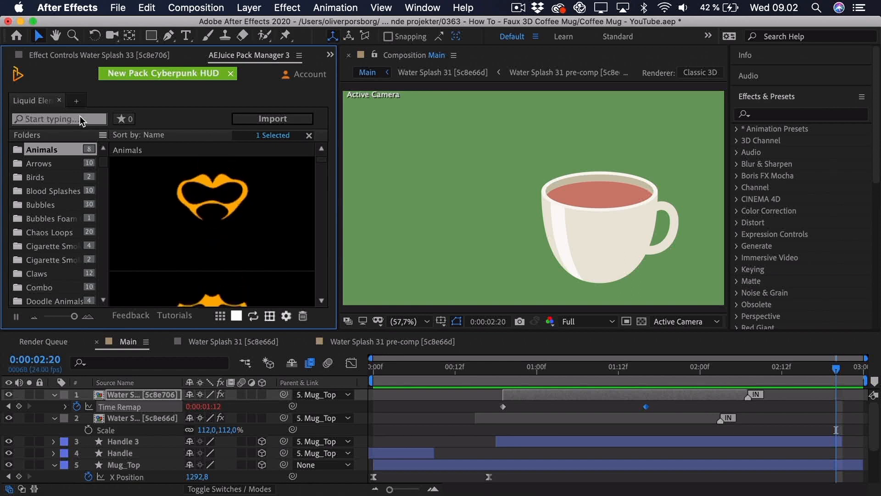
{"action": "left_click", "coordinate": [90, 118]}
{"action": "type", "text": "smoke"}
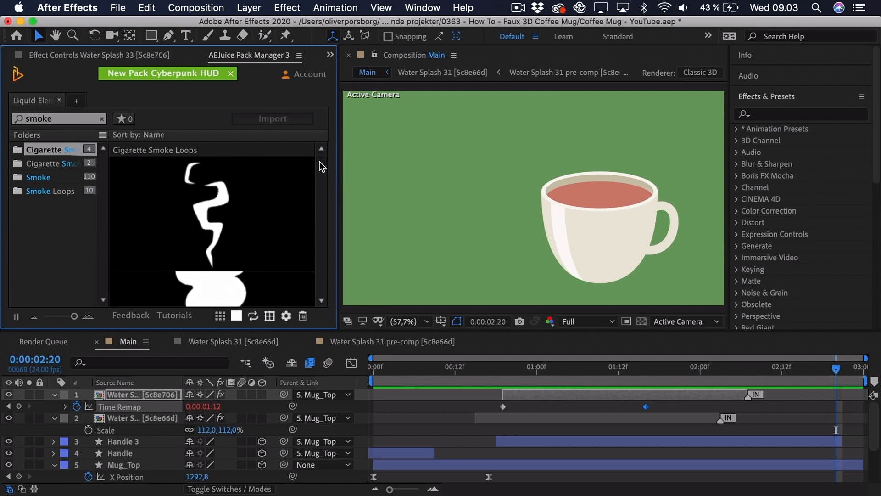
{"action": "scroll", "coordinate": [309, 165], "scroll_direction": "down", "scroll_amount": 1}
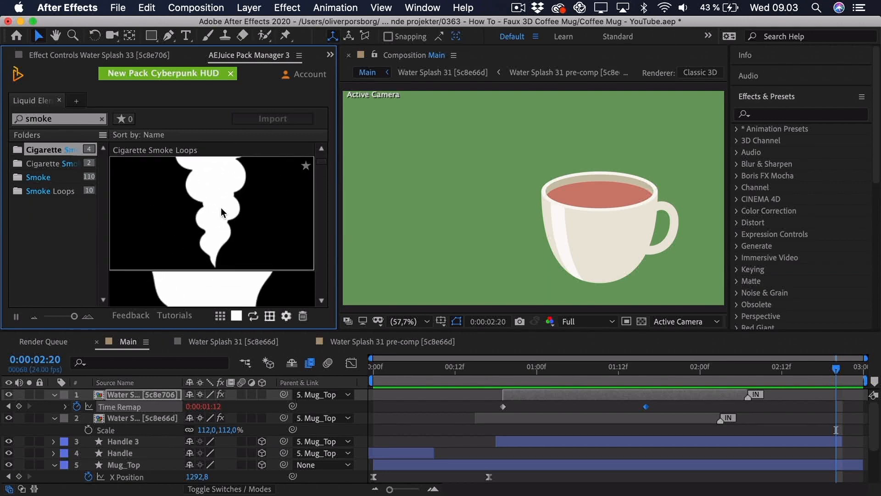
{"action": "left_click_drag", "start_coordinate": [201, 231], "coordinate": [574, 173]}
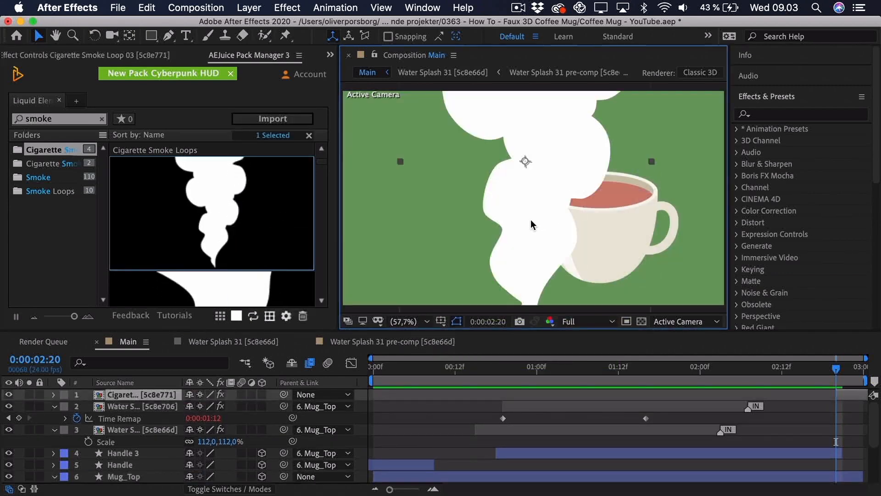
- Move the smoke over the mug and scale the smoke layer up to 148%
{"action": "left_click_drag", "start_coordinate": [531, 219], "coordinate": [600, 179]}
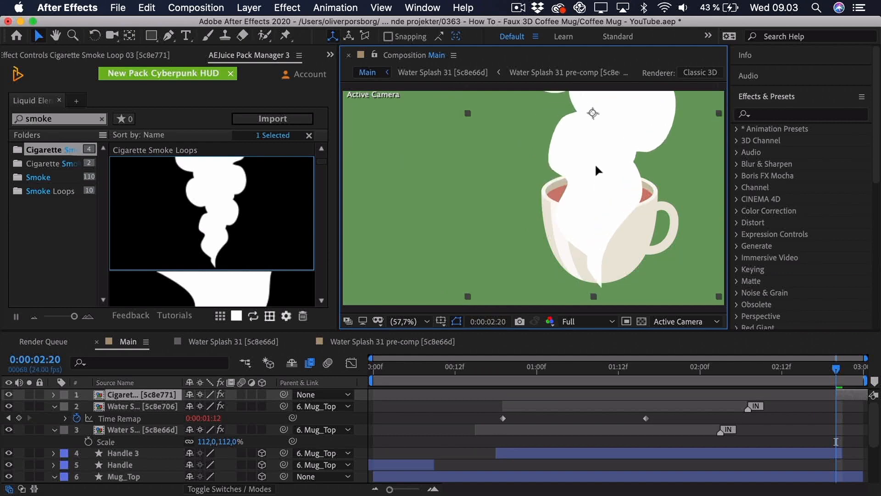
{"action": "key", "text": "s"}
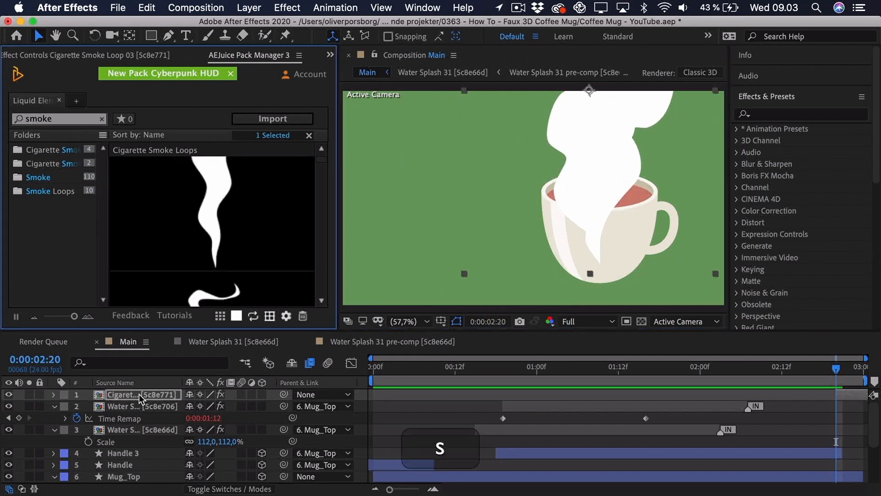
{"action": "left_click_drag", "start_coordinate": [213, 406], "coordinate": [232, 407]}
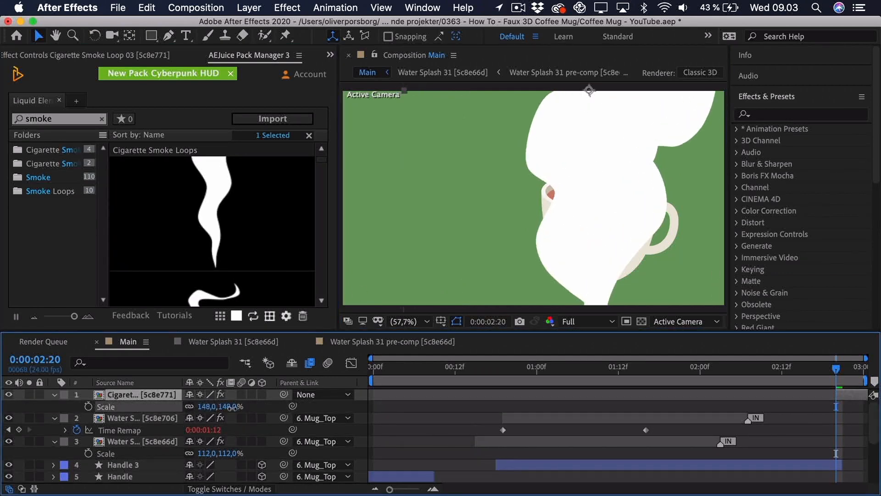
- Parent the smoke layer to Mug_Top and move the smoke back so it rises over the mug's opening
{"action": "left_click", "coordinate": [312, 394]}
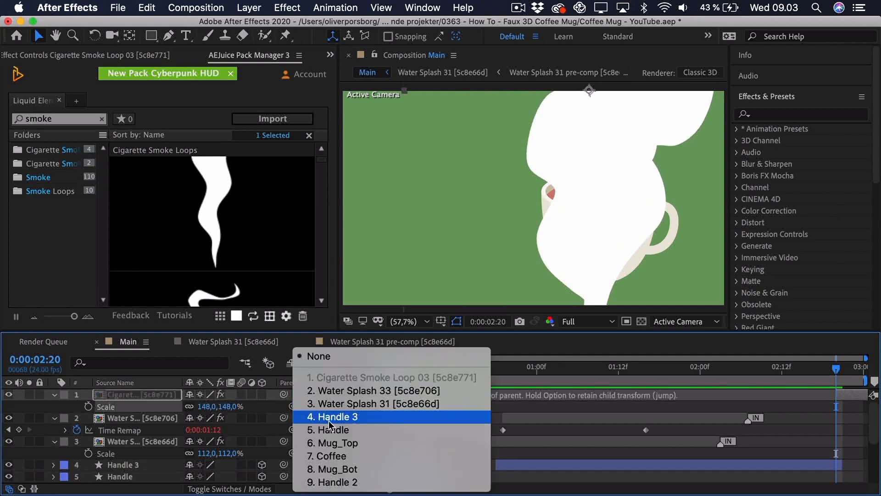
{"action": "left_click", "coordinate": [329, 443]}
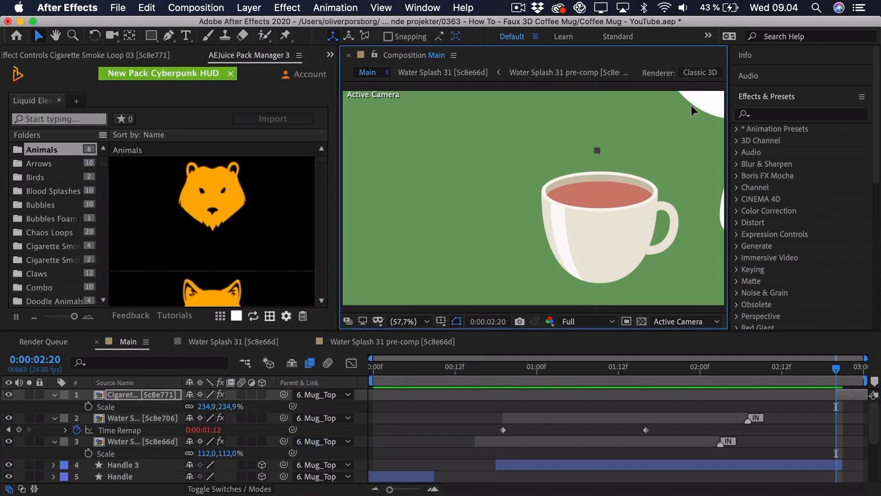
{"action": "left_click_drag", "start_coordinate": [693, 110], "coordinate": [506, 115]}
{"action": "left_click_drag", "start_coordinate": [610, 216], "coordinate": [611, 143]}
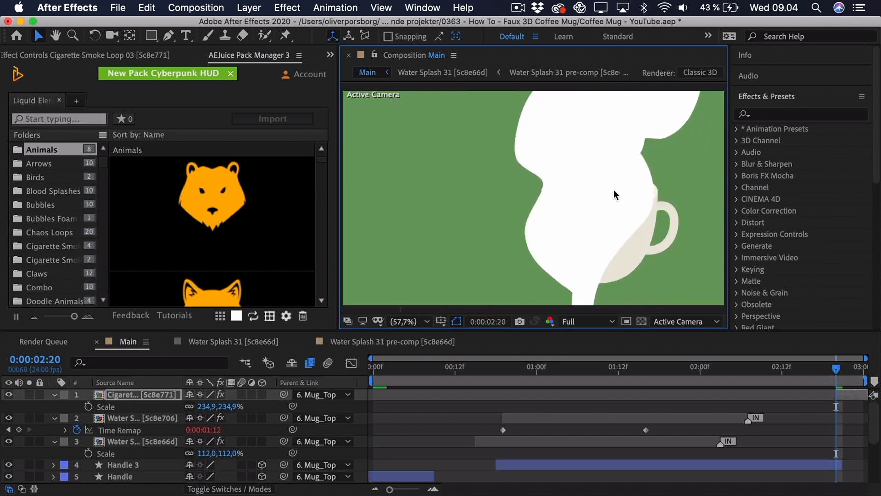
{"action": "left_click_drag", "start_coordinate": [583, 232], "coordinate": [606, 199]}
- Draw an elliptical mask on the smoke layer with its lower edge following the front edge of the coffee
{"action": "left_click", "coordinate": [152, 36]}
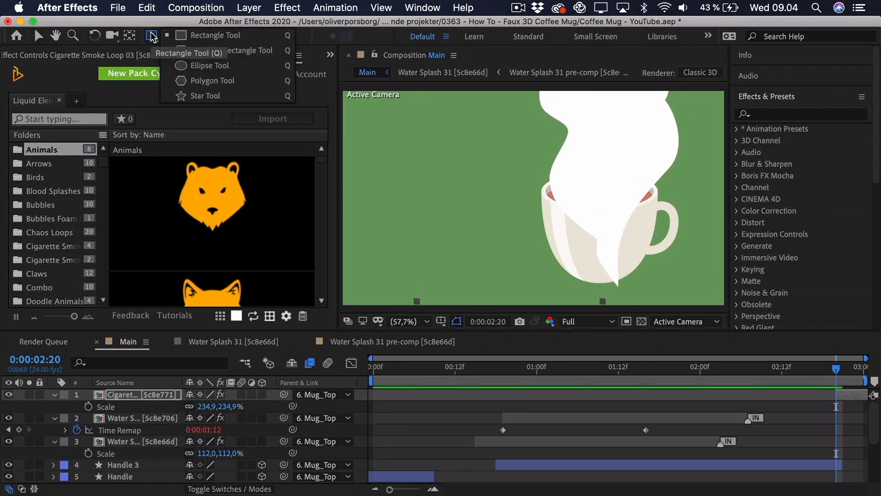
{"action": "left_click", "coordinate": [200, 67]}
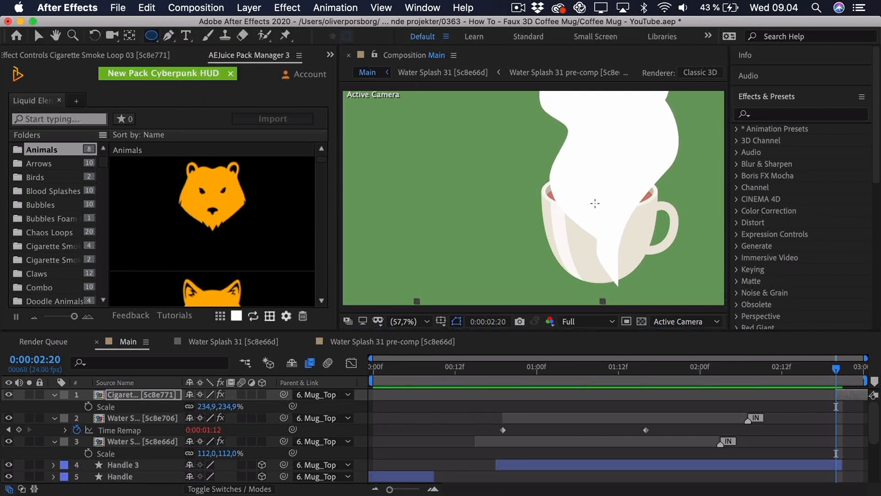
{"action": "left_click_drag", "start_coordinate": [507, 208], "coordinate": [694, 33]}
{"action": "left_click", "coordinate": [38, 36]}
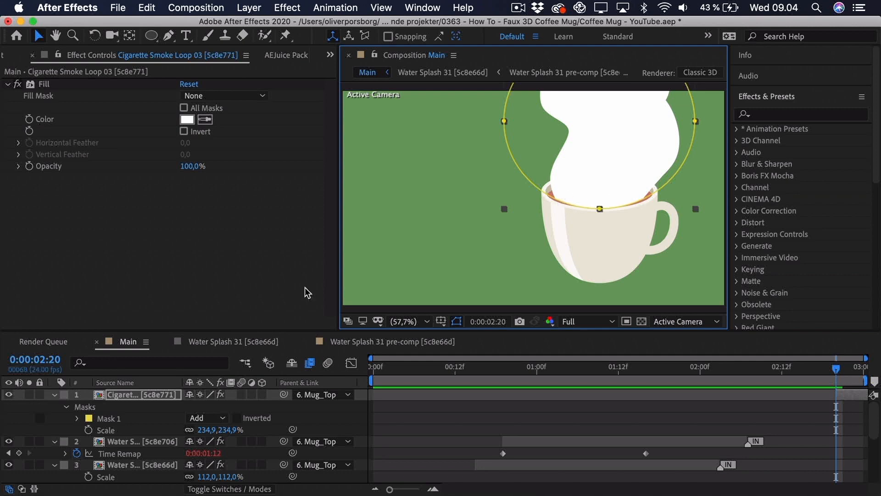
- Set Mask 1's feather to 74 pixels and widen the mask slightly on the handle side
{"action": "left_click", "coordinate": [77, 418]}
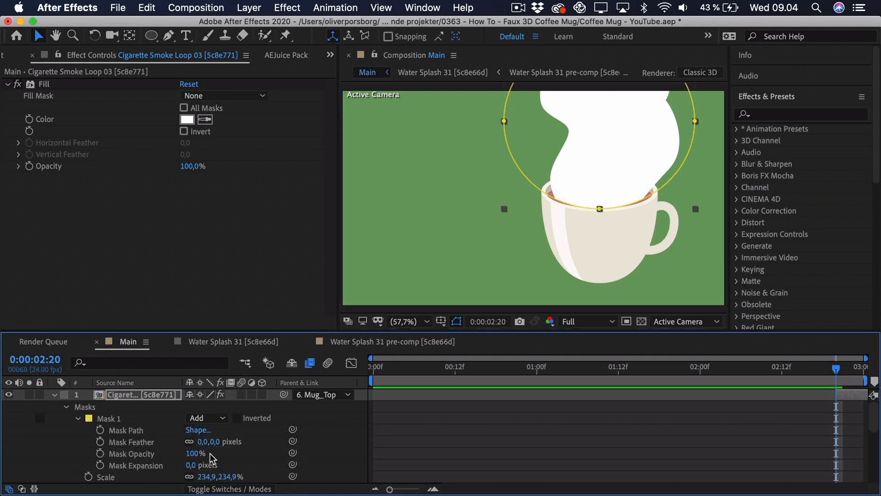
{"action": "left_click_drag", "start_coordinate": [202, 442], "coordinate": [263, 440]}
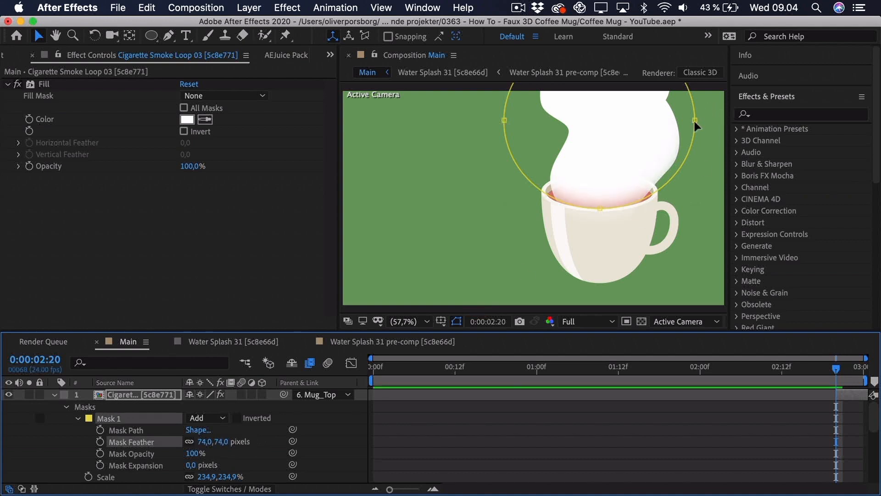
{"action": "left_click_drag", "start_coordinate": [694, 120], "coordinate": [709, 122]}
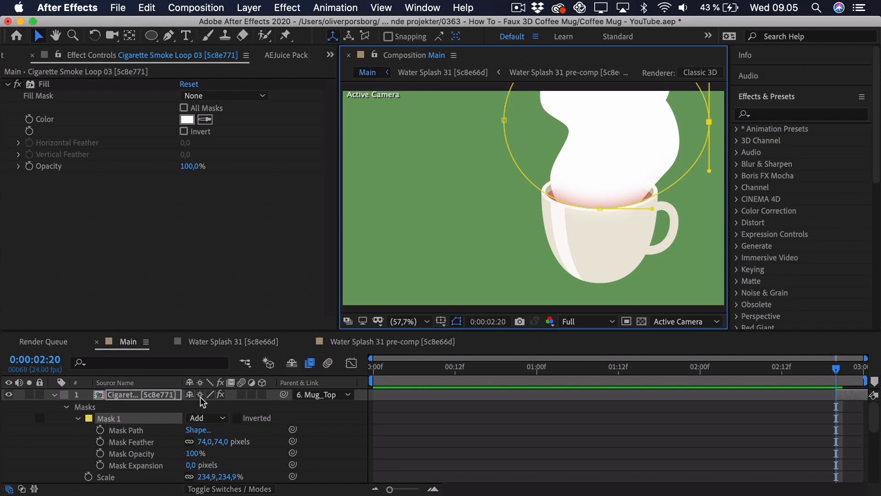
- Set the smoke layer's opacity to 6%
{"action": "left_click", "coordinate": [159, 393]}
{"action": "key", "text": "t"}
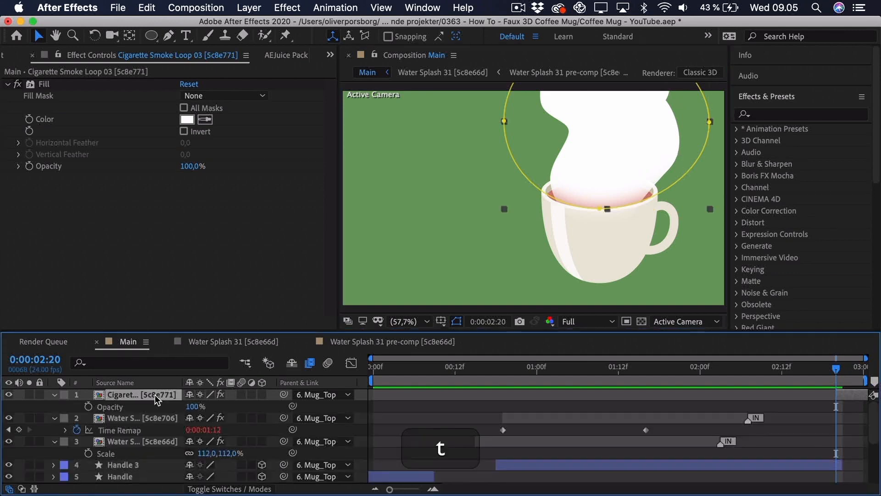
{"action": "left_click", "coordinate": [196, 407]}
{"action": "type", "text": "10"}
{"action": "key", "text": "Return"}
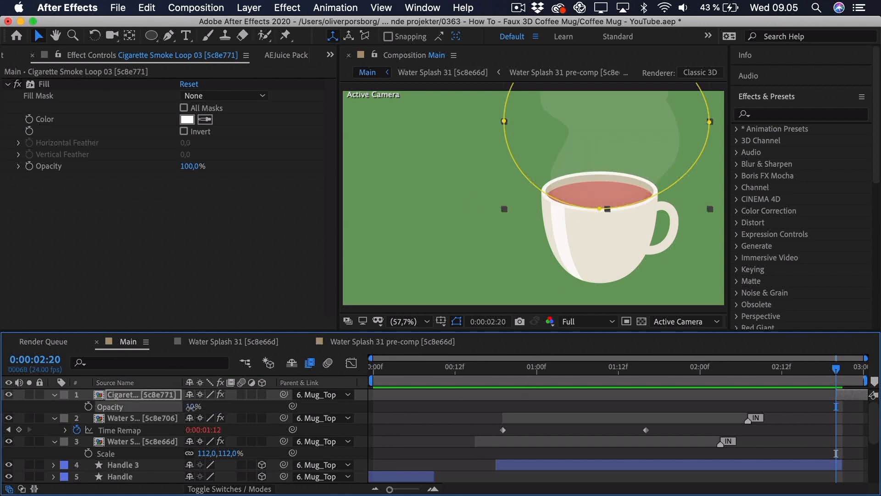
{"action": "left_click", "coordinate": [192, 406]}
{"action": "type", "text": "6"}
{"action": "key", "text": "Return"}
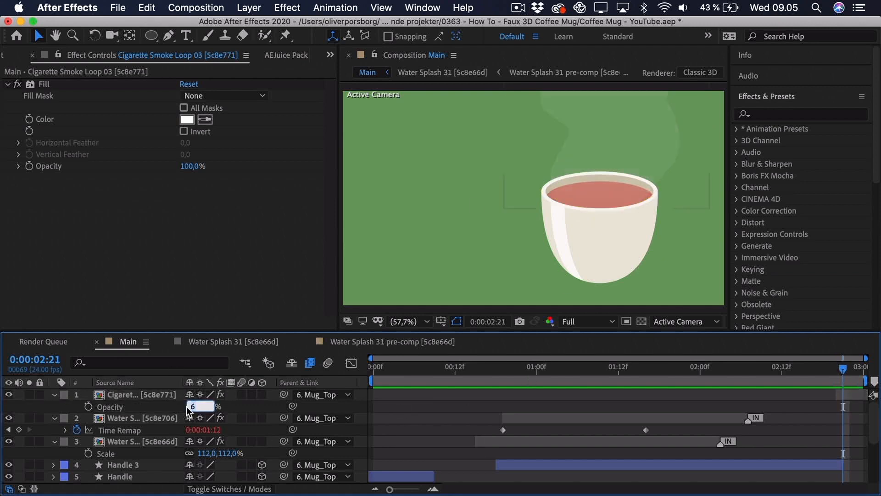
- Shift the smoke layer earlier in time to cover the composition's start and preview the animation from 0:00:00:00
{"action": "left_click", "coordinate": [849, 396]}
{"action": "left_click_drag", "start_coordinate": [803, 390], "coordinate": [428, 401]}
{"action": "key", "text": "Home"}
{"action": "key", "text": "space"}
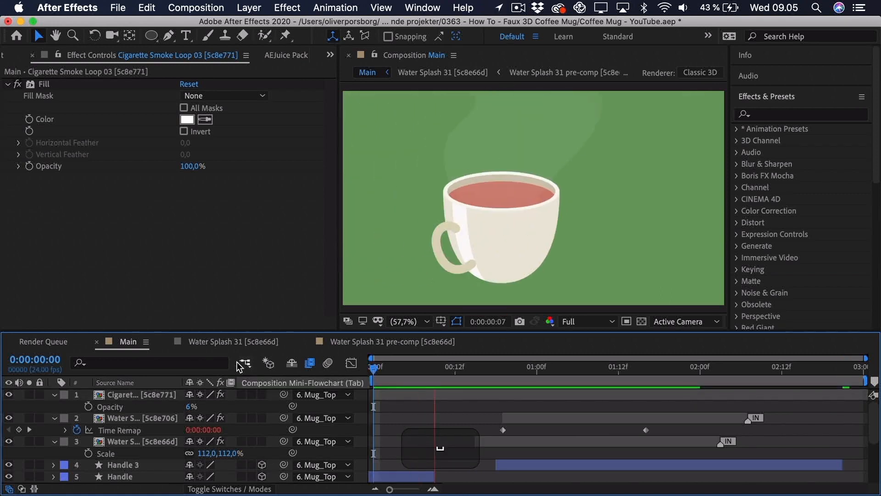
{"action": "key", "text": "space"}
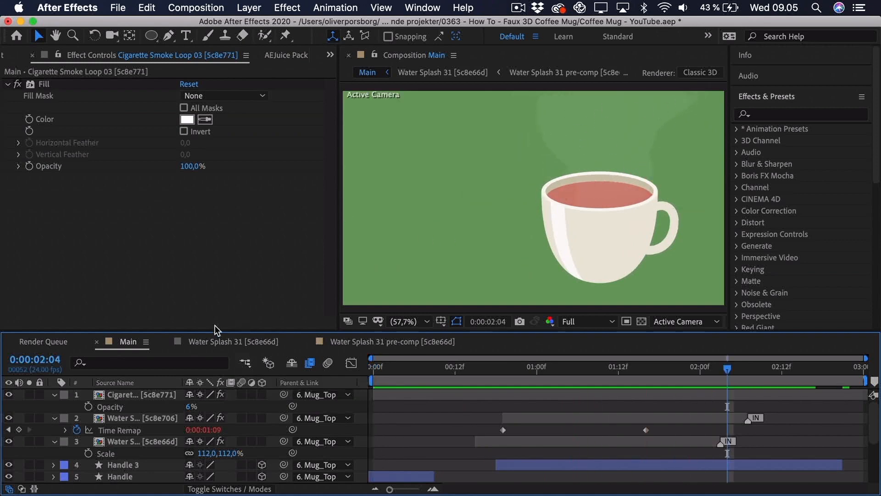
{"action": "key", "text": "space"}
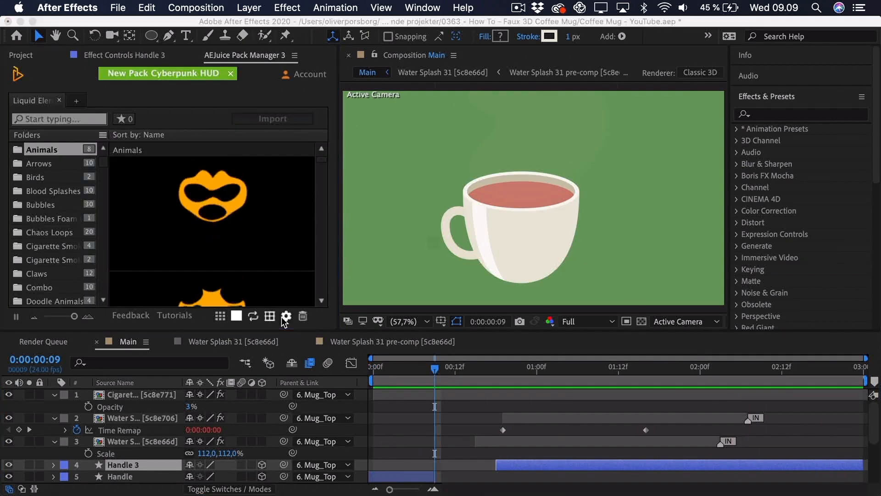
- Open the Liquid Elements styles settings in the AEJuice Pack Manager
{"action": "left_click", "coordinate": [282, 317]}
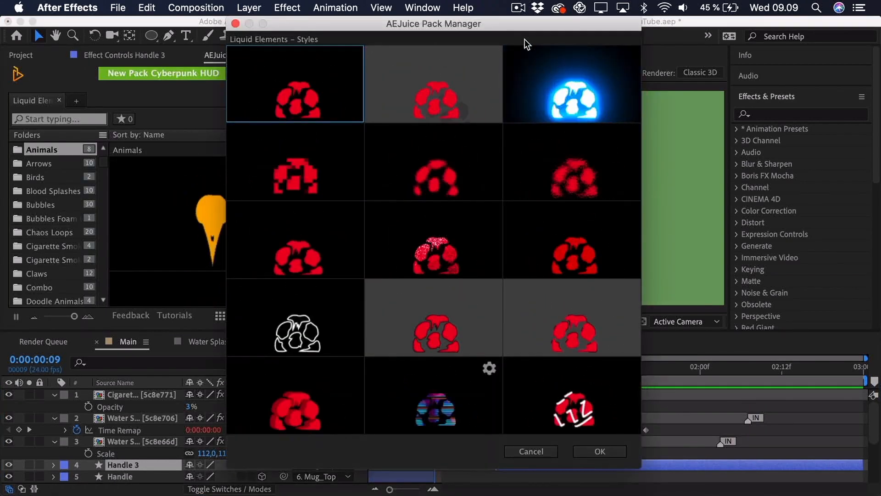